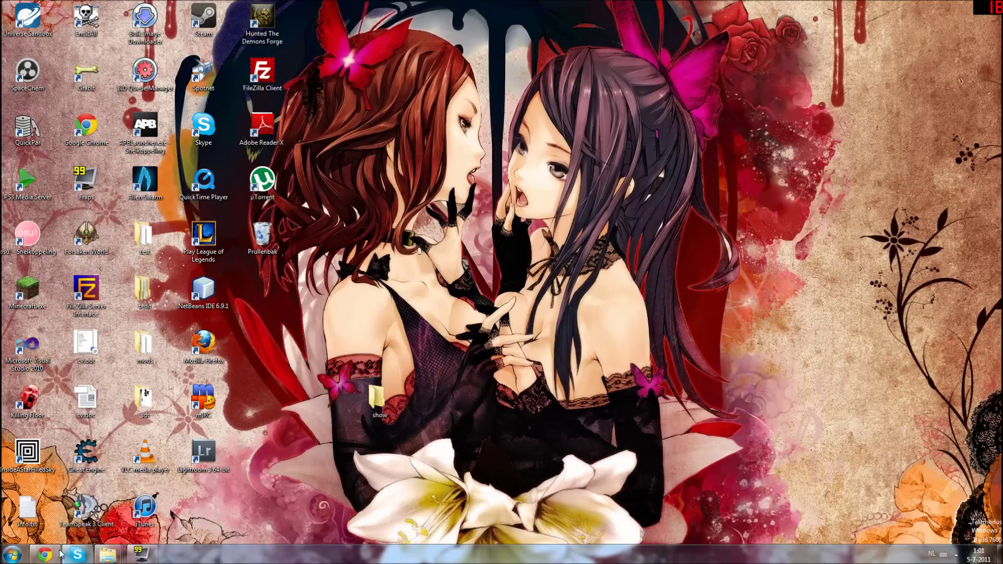
# Step: Review the setup instructions in the Terraria Texturepacks forum thread in the browser
pyautogui.moveTo(52, 555)
pyautogui.click(73, 527)
pyautogui.scroll(20, 321, 268)
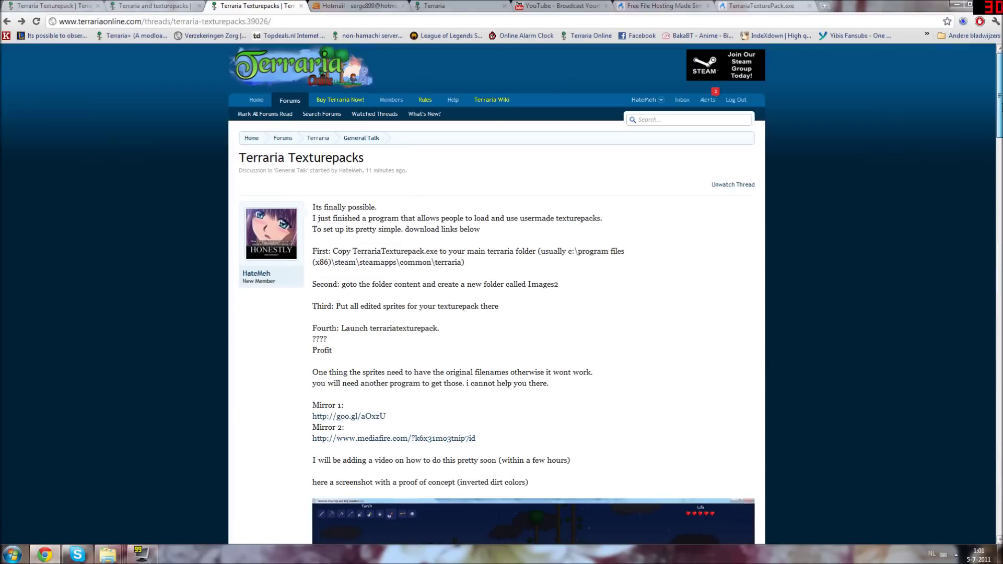
pyautogui.click(46, 554)
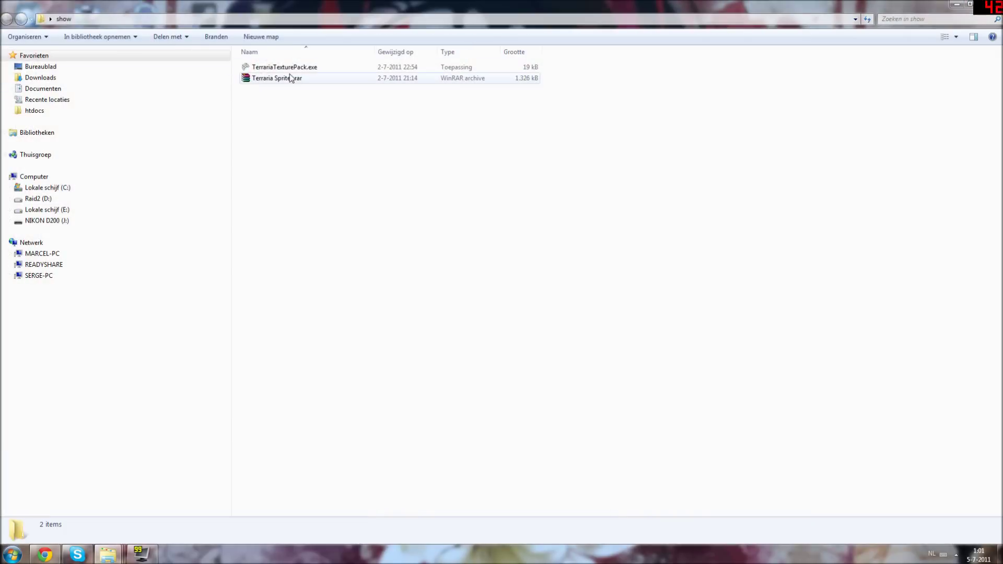
# Step: Copy TerrariaTexturePack.exe from the show folder into Program Files\Steam\steamapps\common\terraria on drive E
pyautogui.click(290, 68)
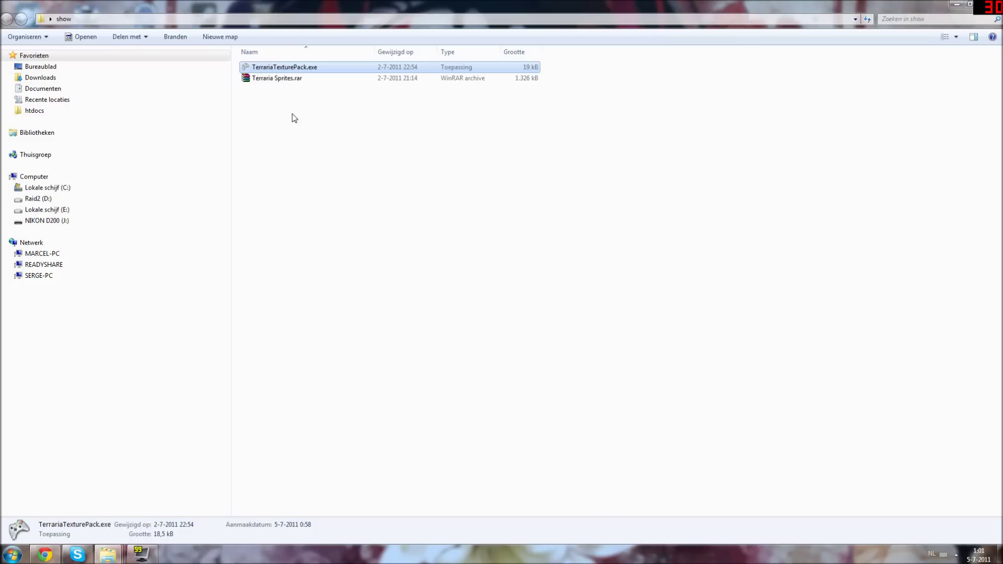
pyautogui.click(108, 555)
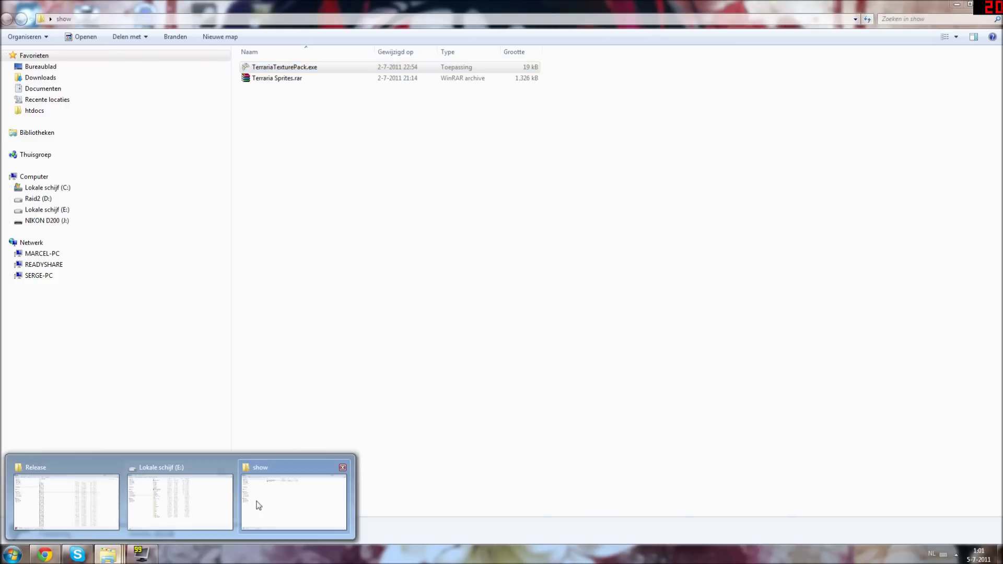
pyautogui.click(147, 485)
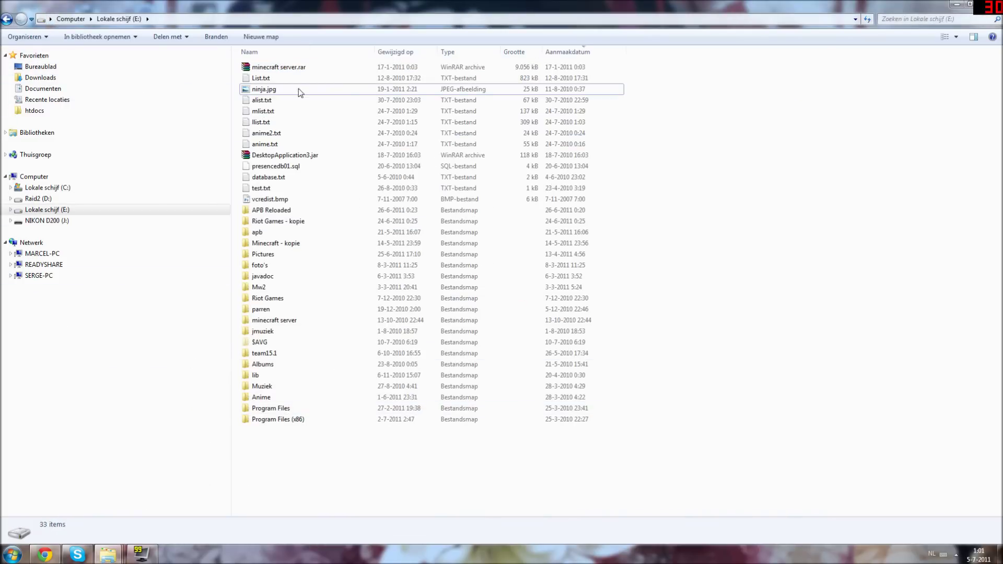
pyautogui.doubleClick(275, 410)
pyautogui.doubleClick(269, 79)
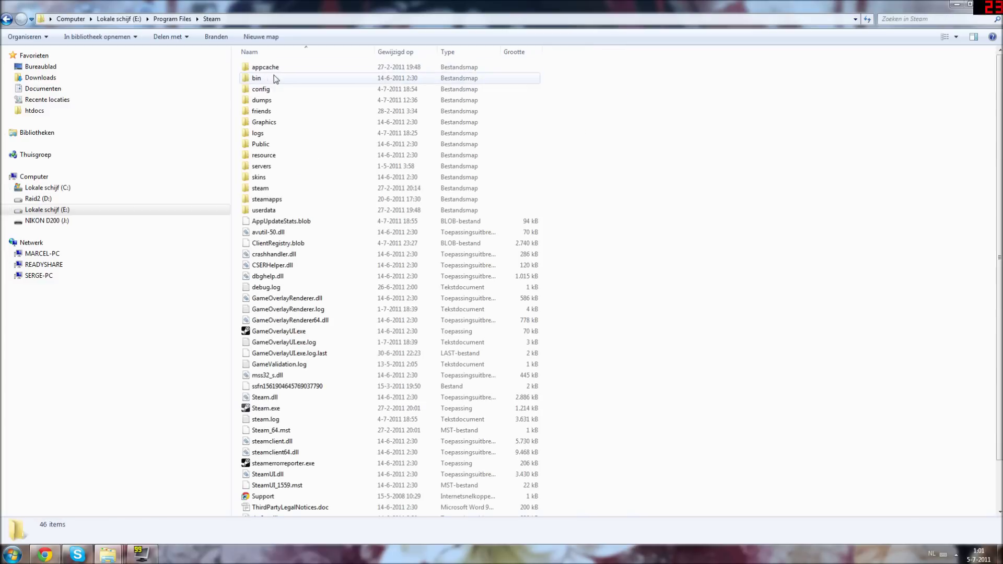
pyautogui.doubleClick(273, 201)
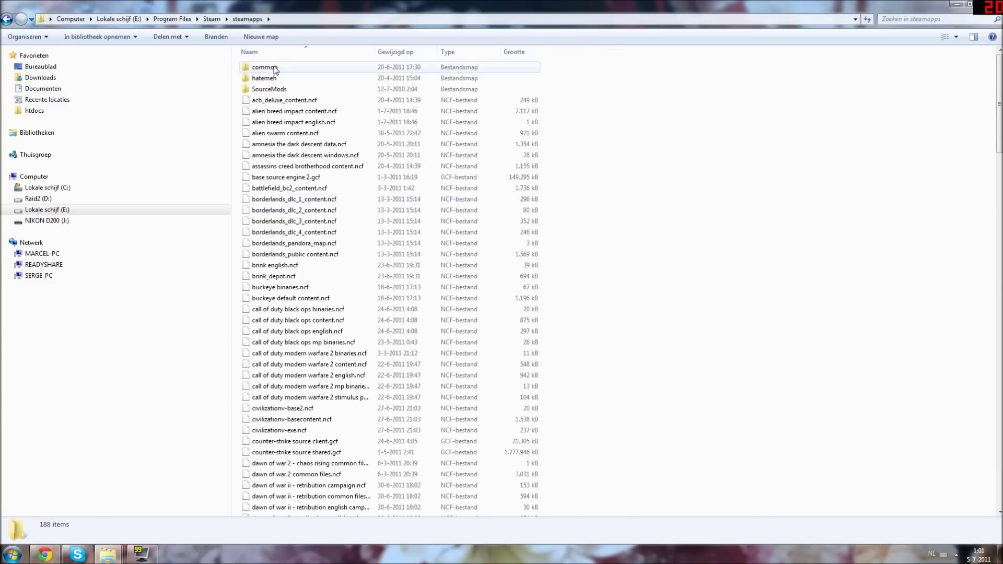
pyautogui.doubleClick(274, 68)
pyautogui.scroll(-10, 291, 355)
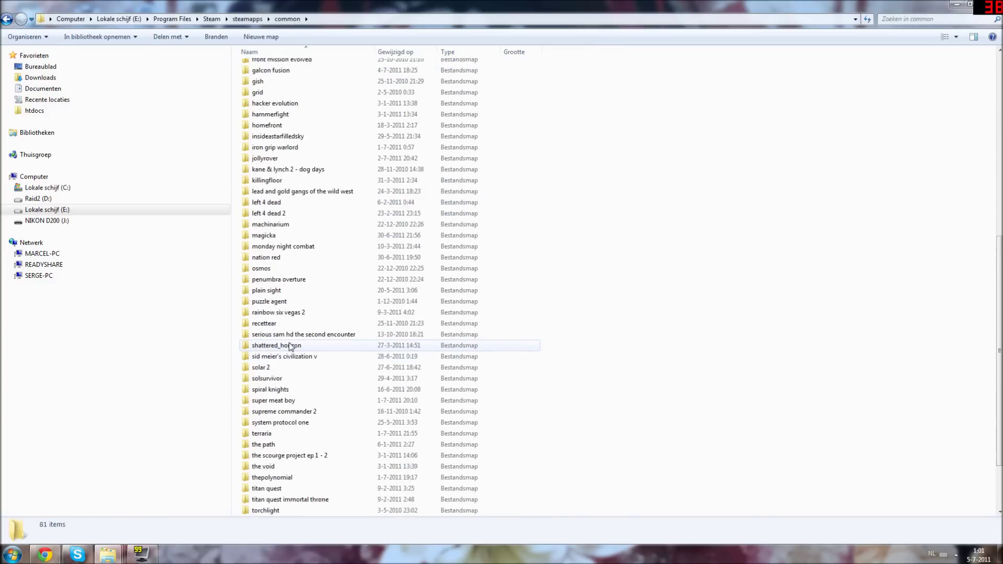
pyautogui.scroll(-3, 291, 348)
pyautogui.doubleClick(285, 357)
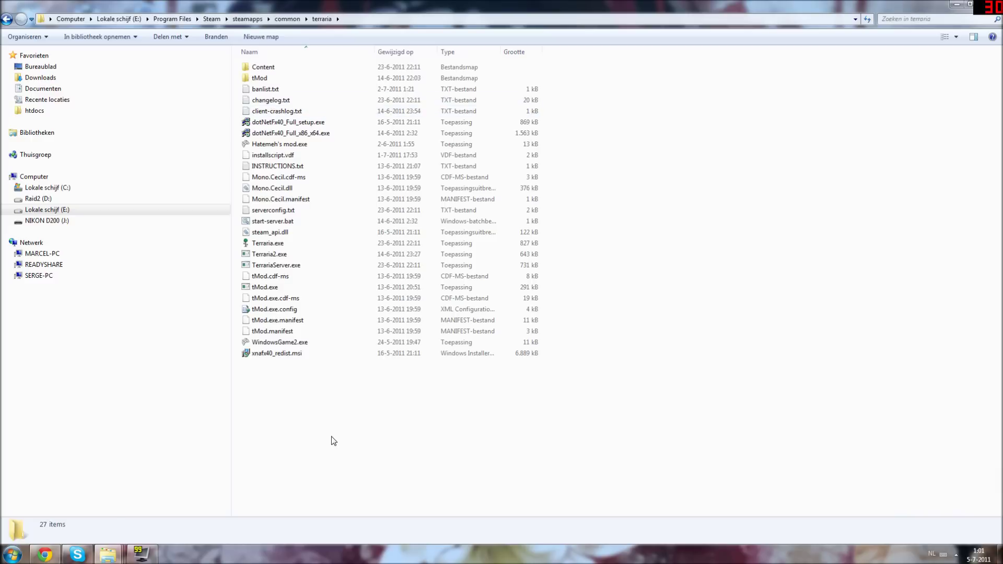
pyautogui.hotkey('ctrl', 'v')
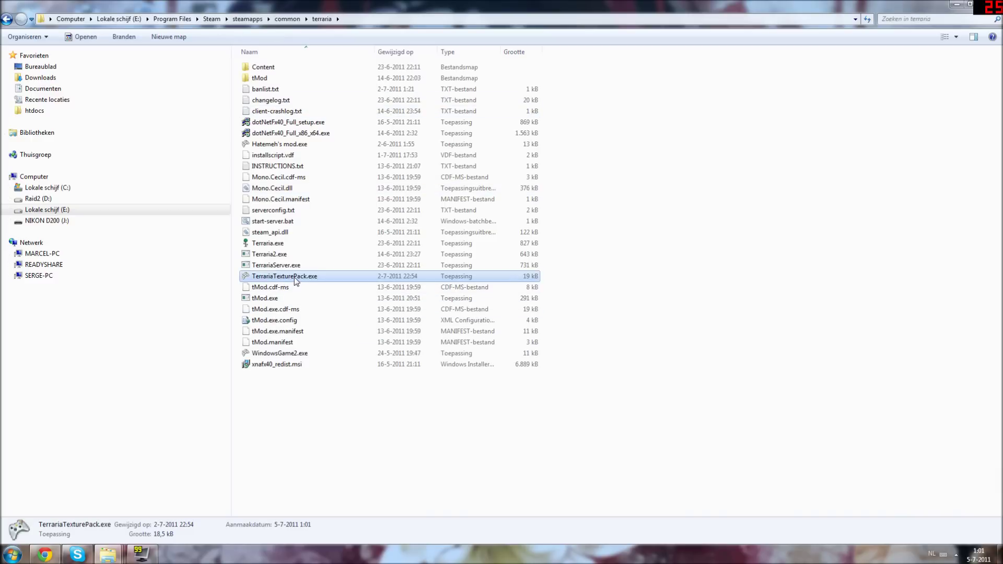
pyautogui.click(380, 464)
pyautogui.click(285, 277)
# Step: Create a new folder named Images2 inside the terraria Content folder
pyautogui.doubleClick(255, 68)
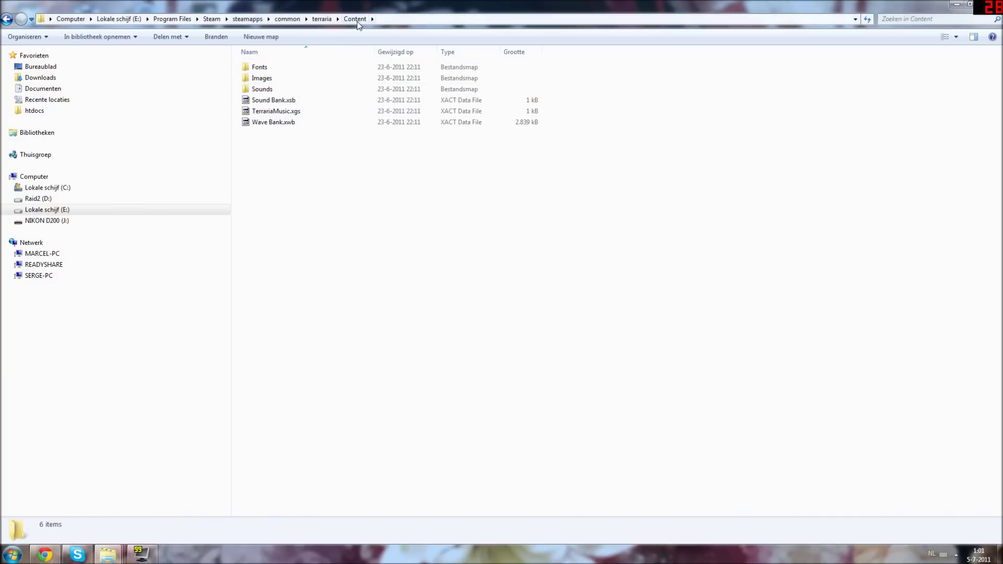
pyautogui.rightClick(249, 192)
pyautogui.moveTo(276, 318)
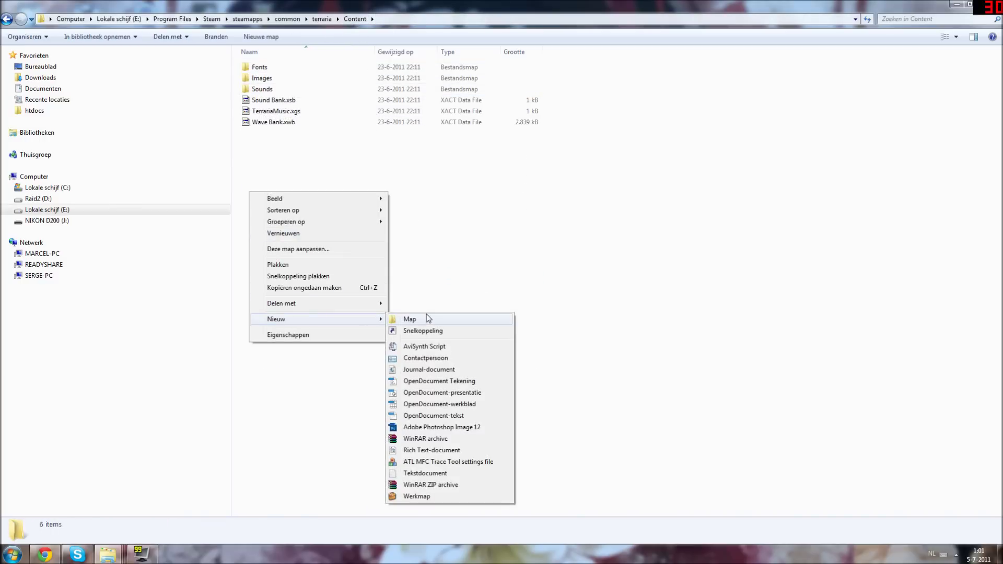
pyautogui.click(426, 315)
pyautogui.write('Images2')
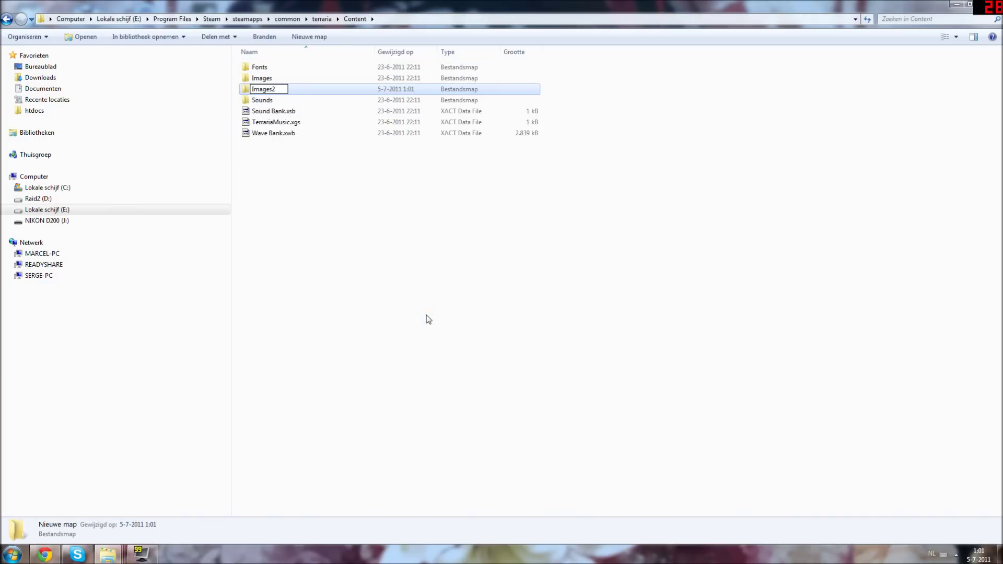
pyautogui.press('Return')
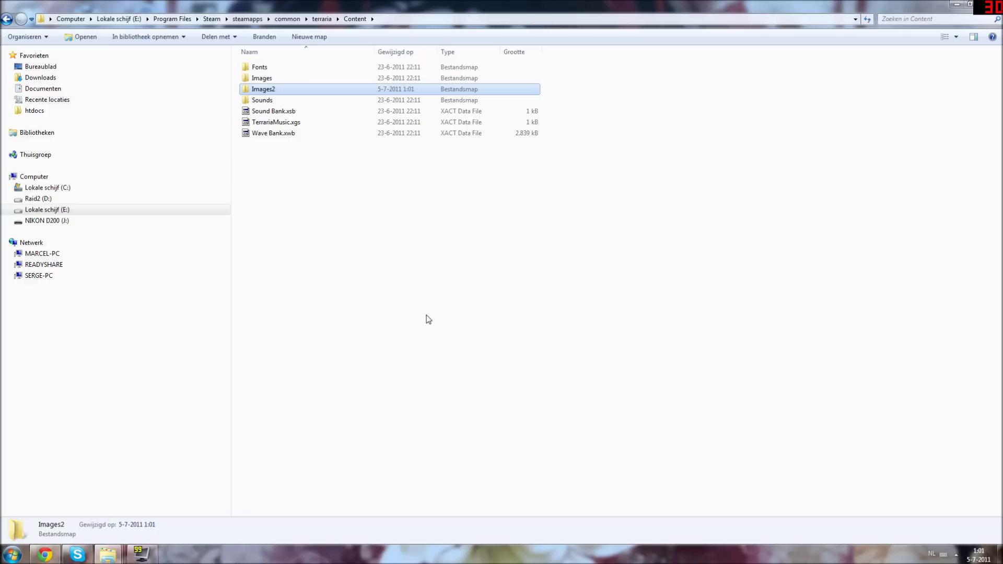
# Step: Open the Images2 folder in its window and open Terraria Sprites.rar from the show folder
pyautogui.doubleClick(270, 94)
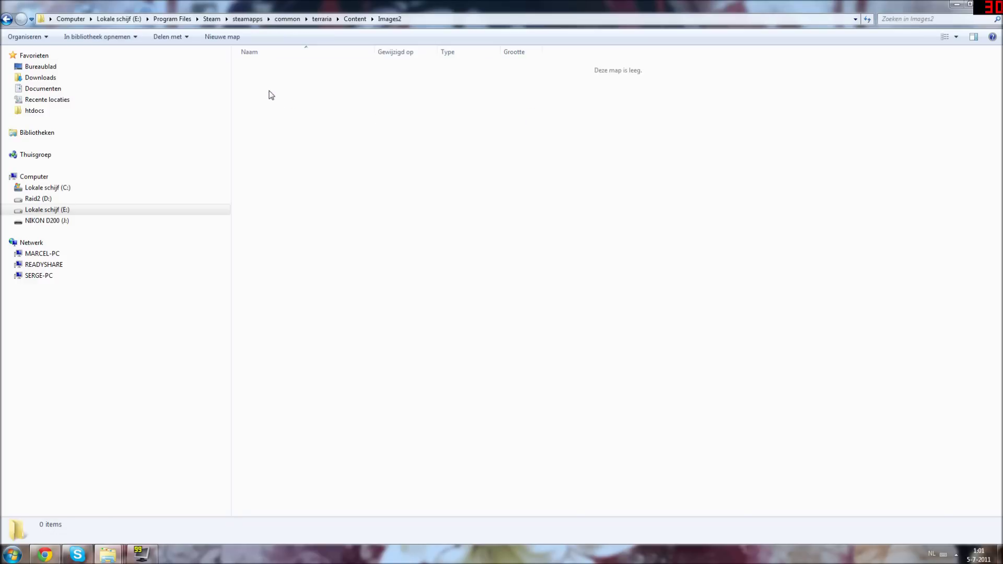
pyautogui.moveTo(107, 555)
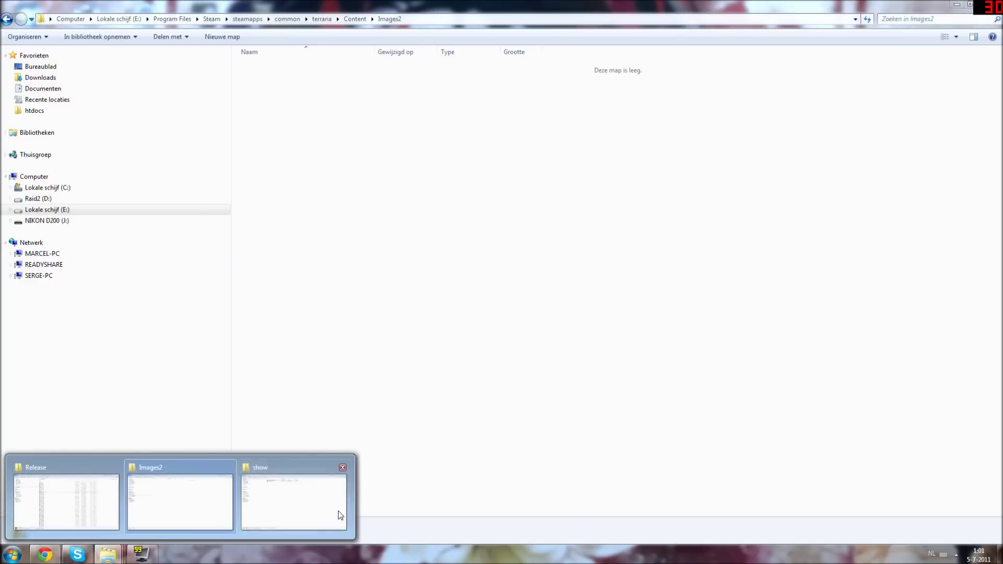
pyautogui.click(296, 510)
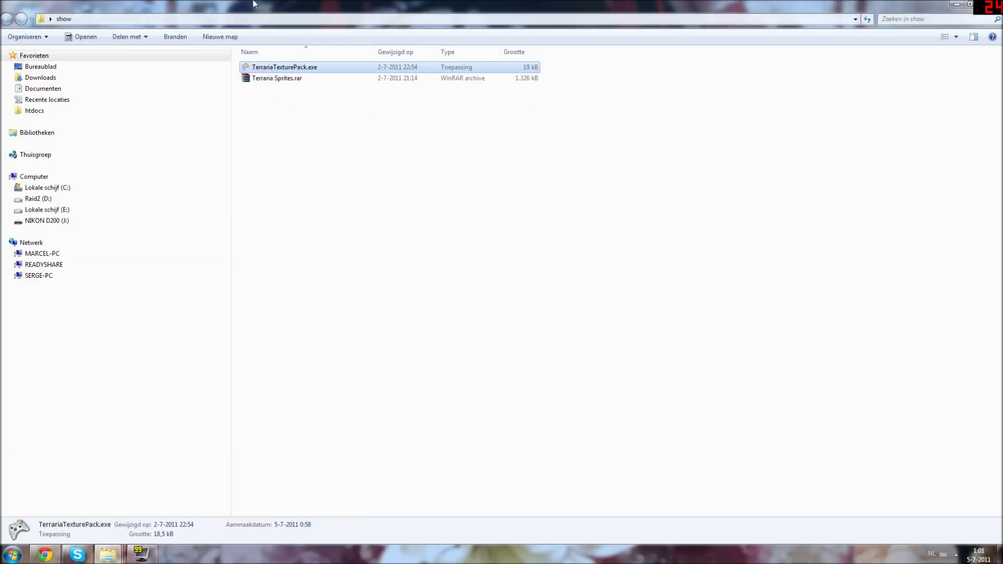
pyautogui.doubleClick(283, 79)
pyautogui.moveTo(297, 57); pyautogui.dragTo(599, 45)
pyautogui.scroll(-4, 598, 45)
pyautogui.press('Escape')
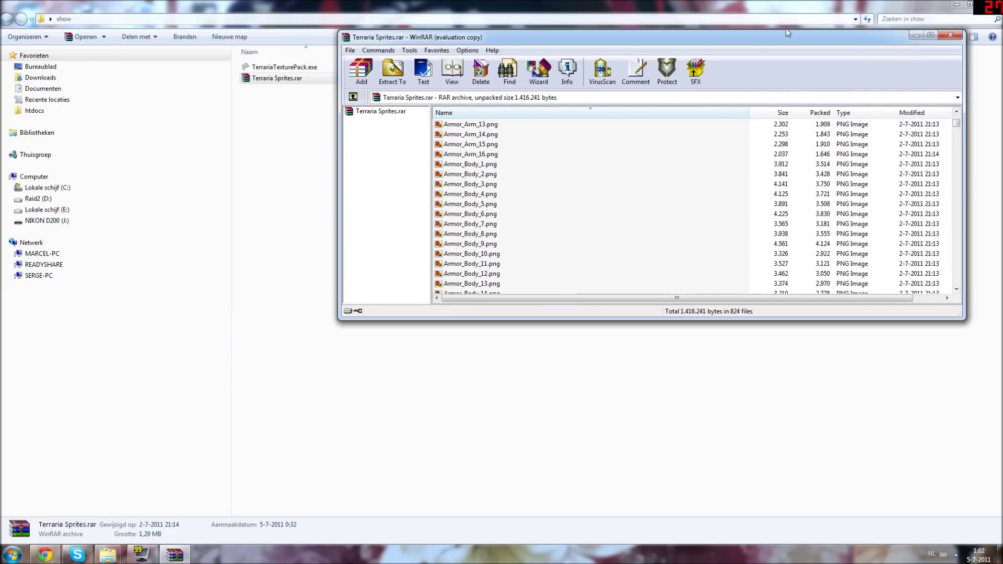
# Step: Examine the sprite file names listed in the Terraria Sprites.rar archive
pyautogui.moveTo(769, 39); pyautogui.dragTo(681, 33)
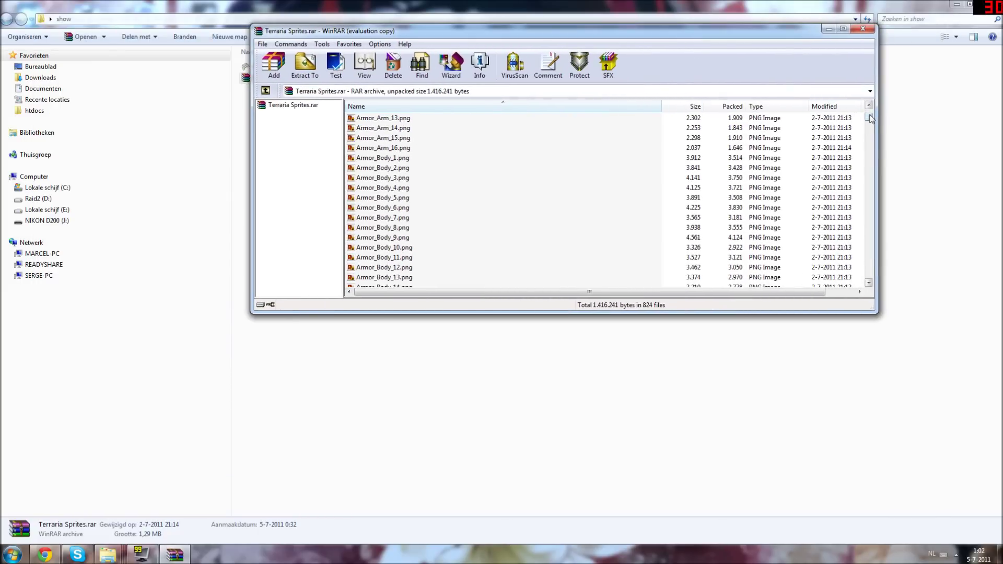
pyautogui.scroll(-12, 870, 125)
pyautogui.scroll(-12, 870, 124)
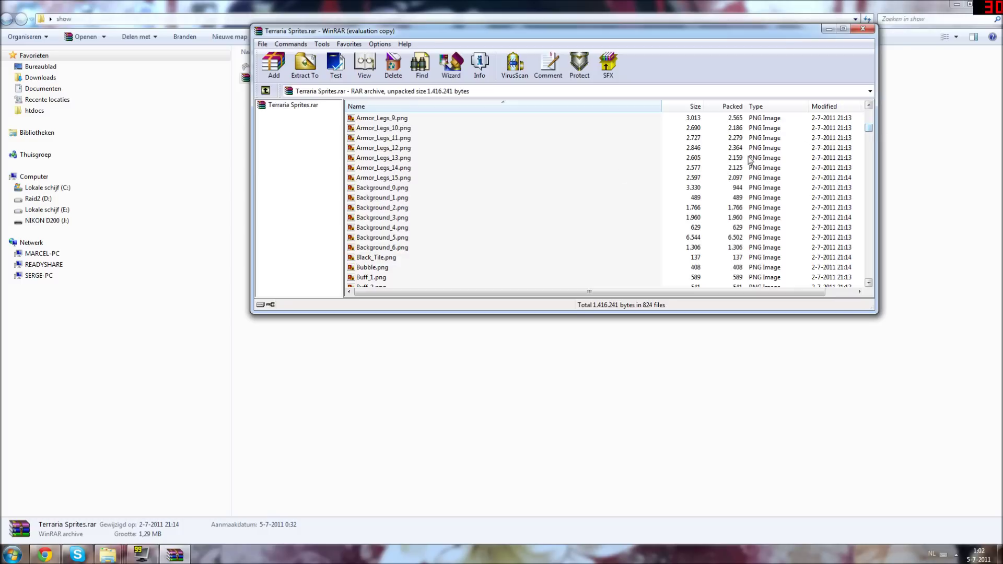
pyautogui.scroll(-20, 397, 194)
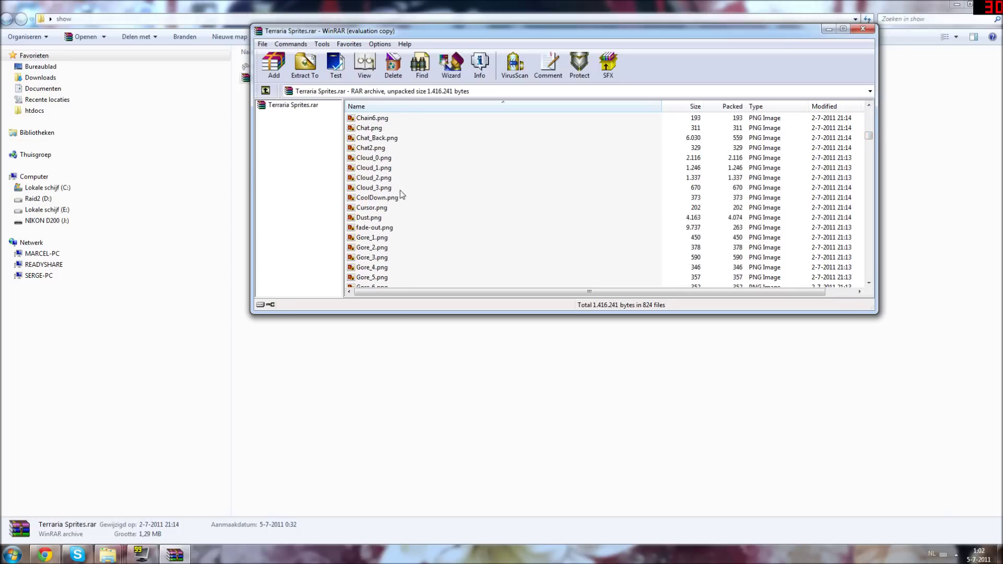
pyautogui.scroll(-20, 405, 191)
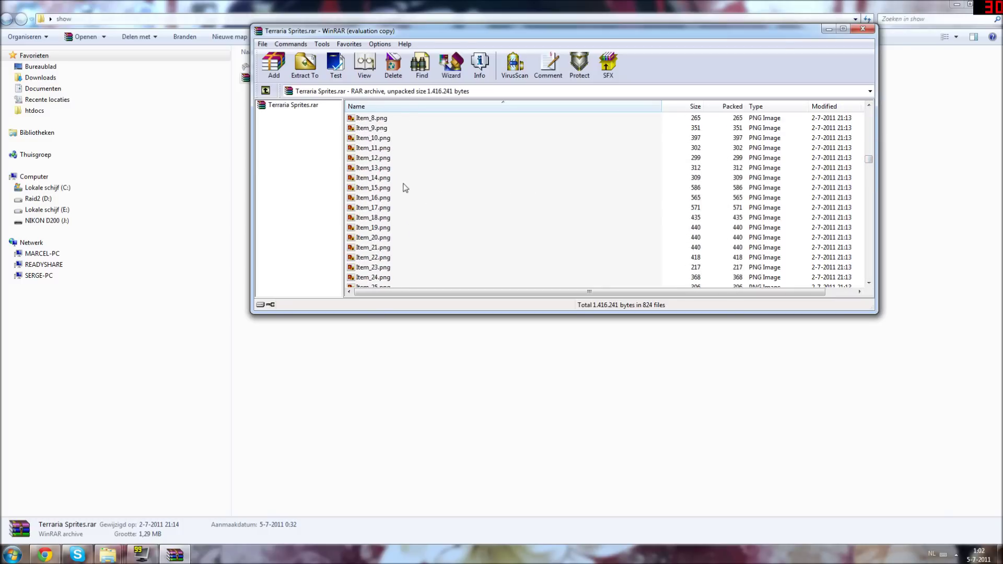
pyautogui.scroll(-20, 406, 184)
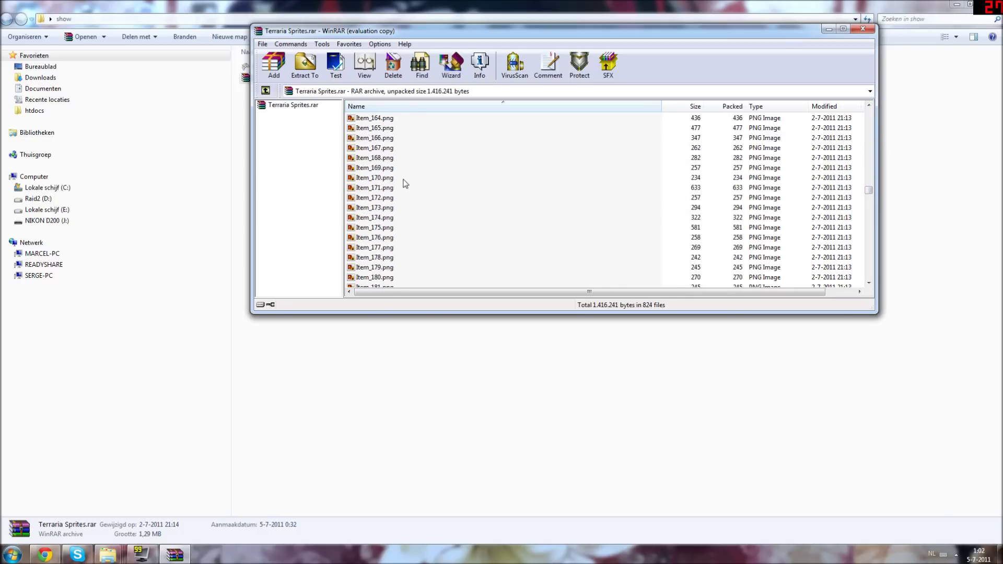
pyautogui.scroll(-20, 405, 184)
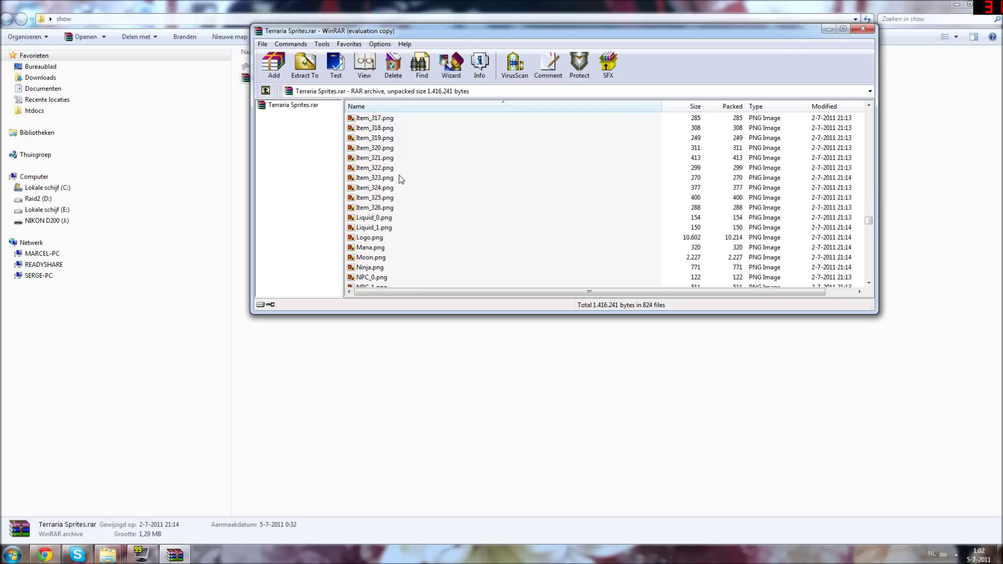
pyautogui.scroll(-15, 401, 188)
# Step: Extract Tiles_0.png and Tiles_1.png from the archive into the show folder
pyautogui.click(376, 183)
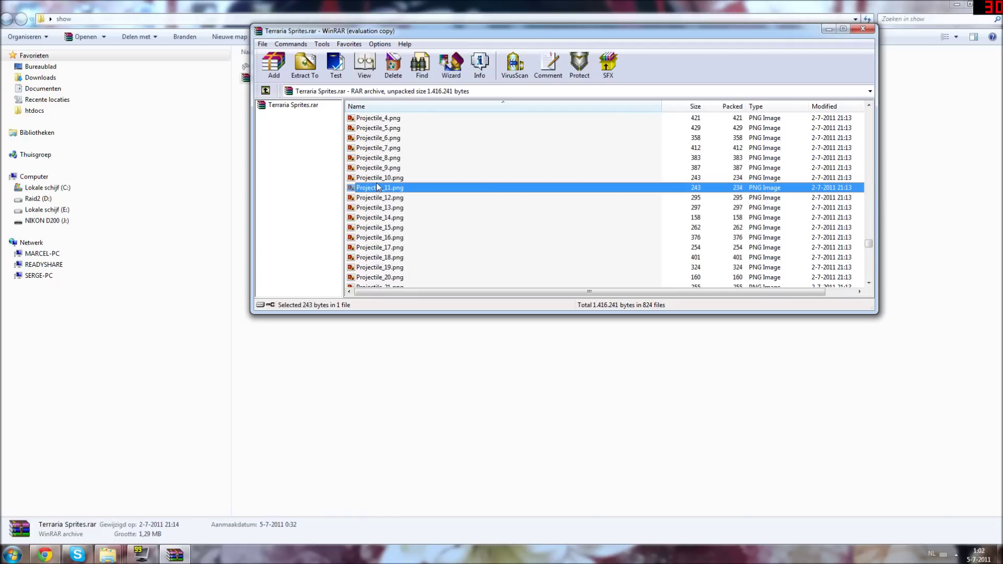
pyautogui.press('t')
pyautogui.click(373, 139)
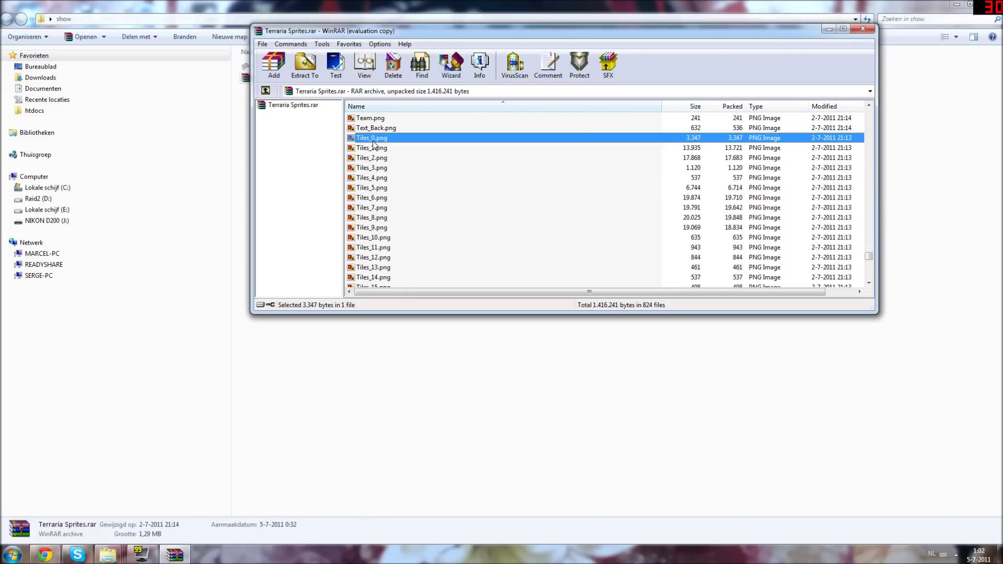
pyautogui.moveTo(371, 401); pyautogui.dragTo(365, 366)
pyautogui.hotkey('alt', 'Tab')
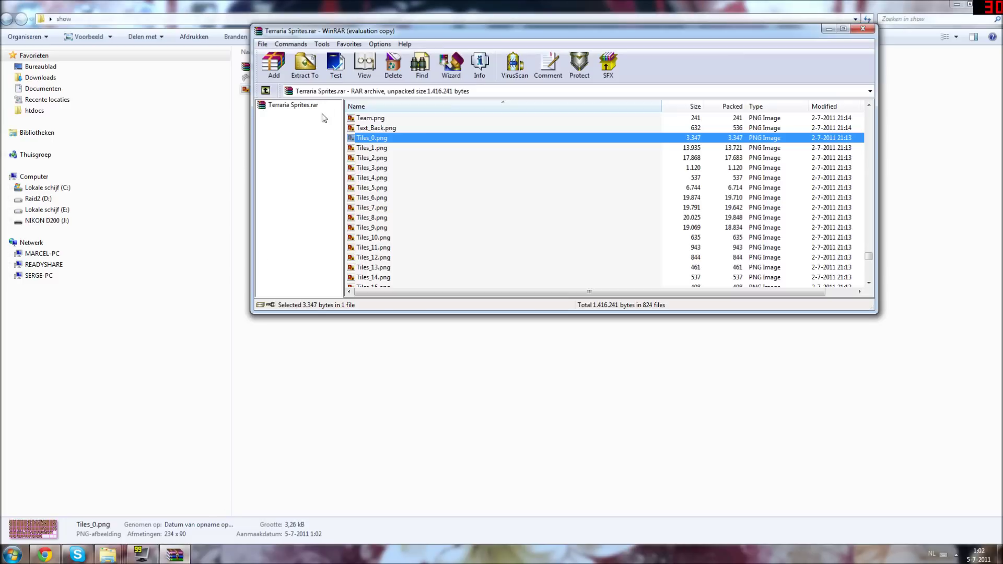
pyautogui.moveTo(367, 150); pyautogui.dragTo(385, 394)
# Step: Preview the extracted Tiles_0.png and Tiles_1.png images, and close the viewer
pyautogui.doubleClick(264, 89)
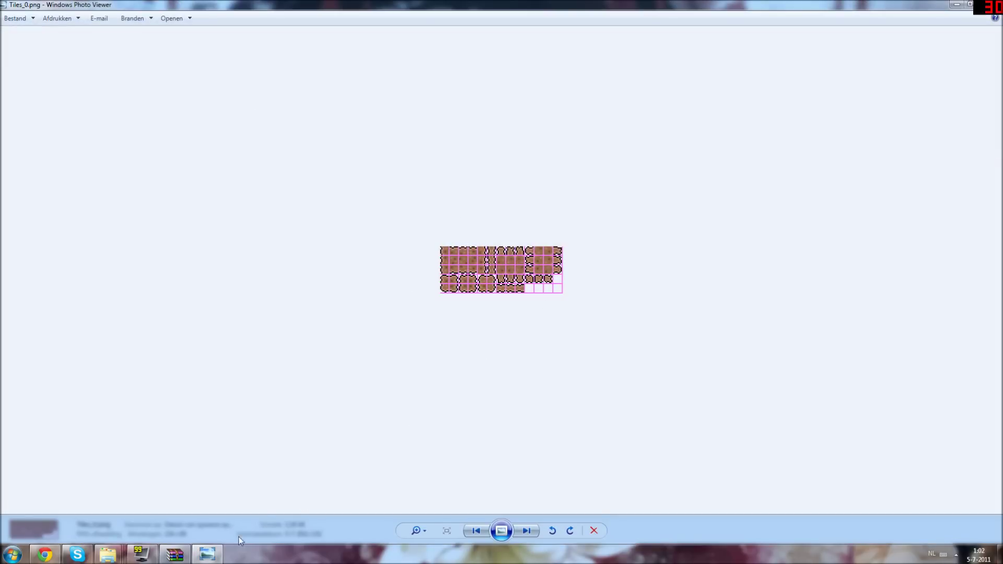
pyautogui.press('Right')
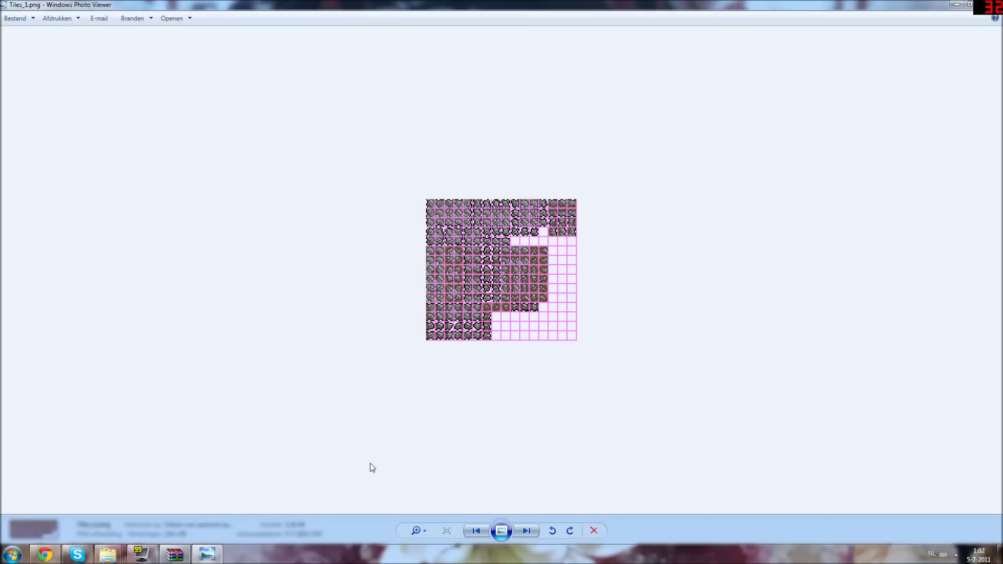
pyautogui.hotkey('alt', 'F4')
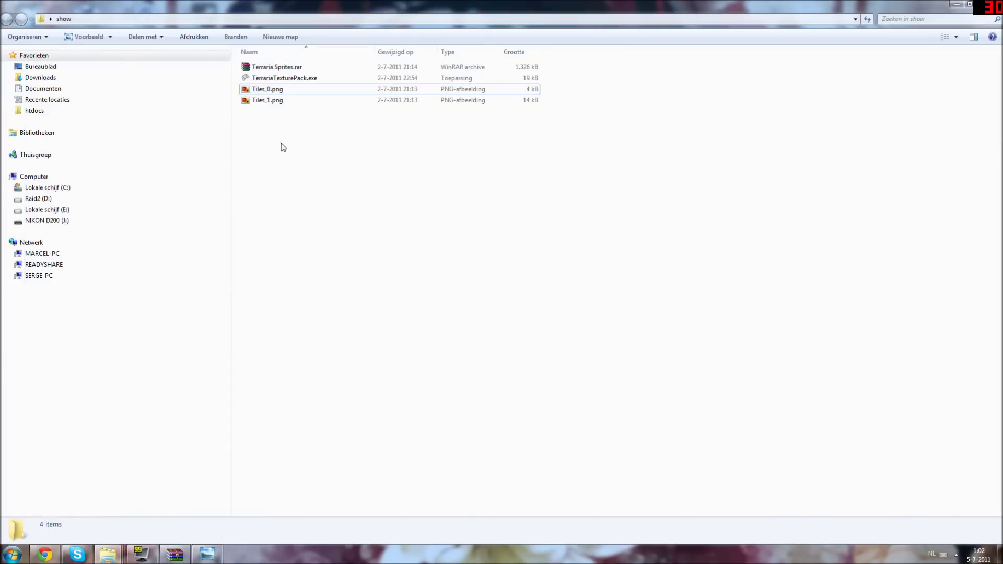
# Step: Copy Tiles_0.png and Tiles_1.png from the show folder into the Images2 folder
pyautogui.moveTo(282, 147); pyautogui.dragTo(266, 89)
pyautogui.moveTo(135, 558)
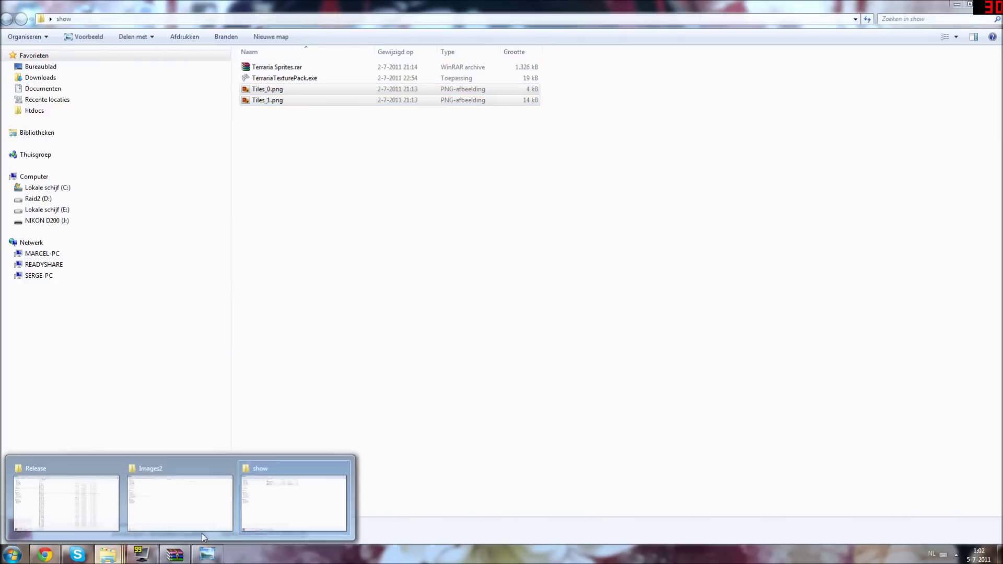
pyautogui.click(264, 501)
pyautogui.rightClick(319, 194)
pyautogui.click(359, 266)
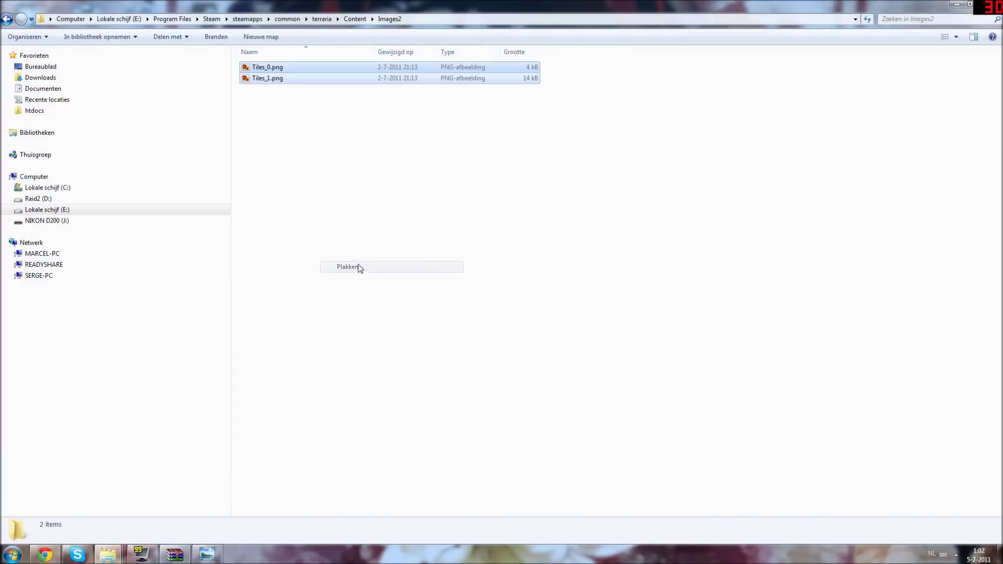
pyautogui.click(307, 107)
# Step: Open Tiles_0.png from the Images2 folder in Paint
pyautogui.click(268, 69)
pyautogui.rightClick(277, 67)
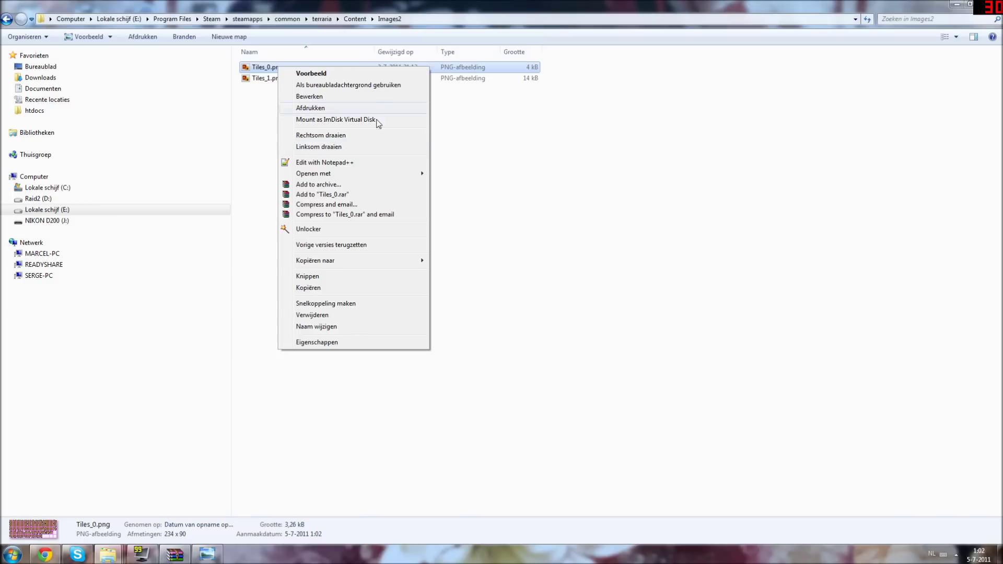
pyautogui.moveTo(339, 174)
pyautogui.click(609, 361)
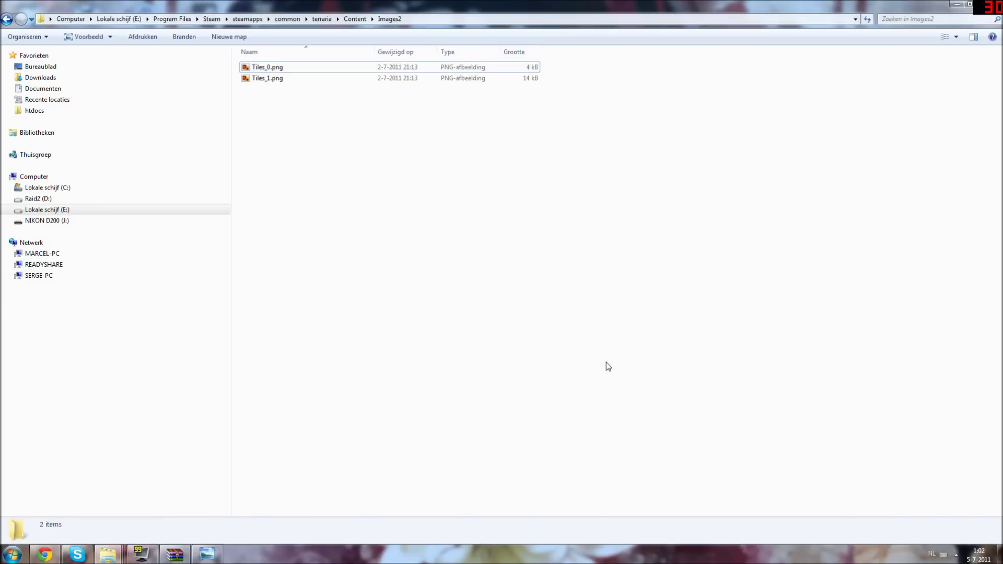
pyautogui.rightClick(283, 68)
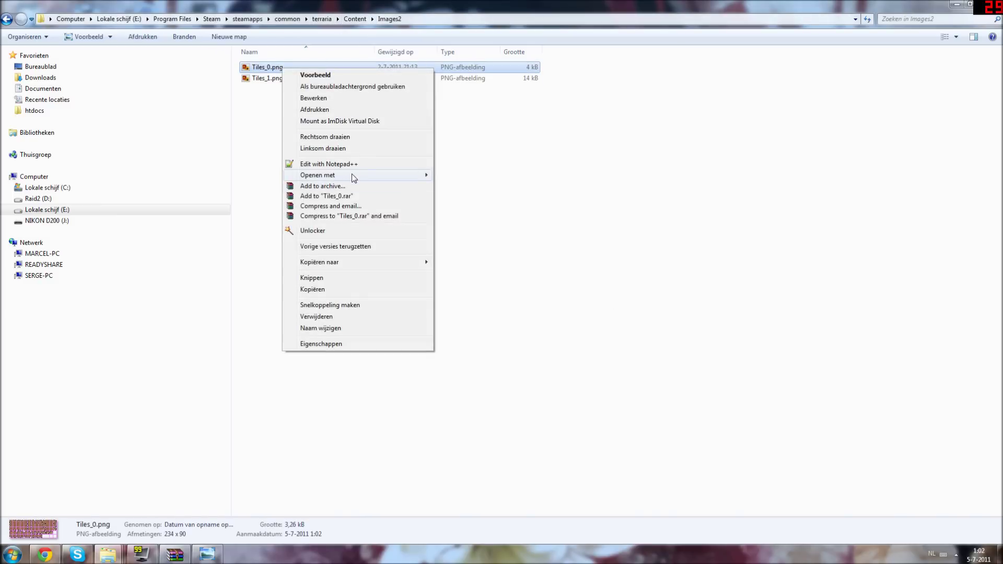
pyautogui.moveTo(352, 174)
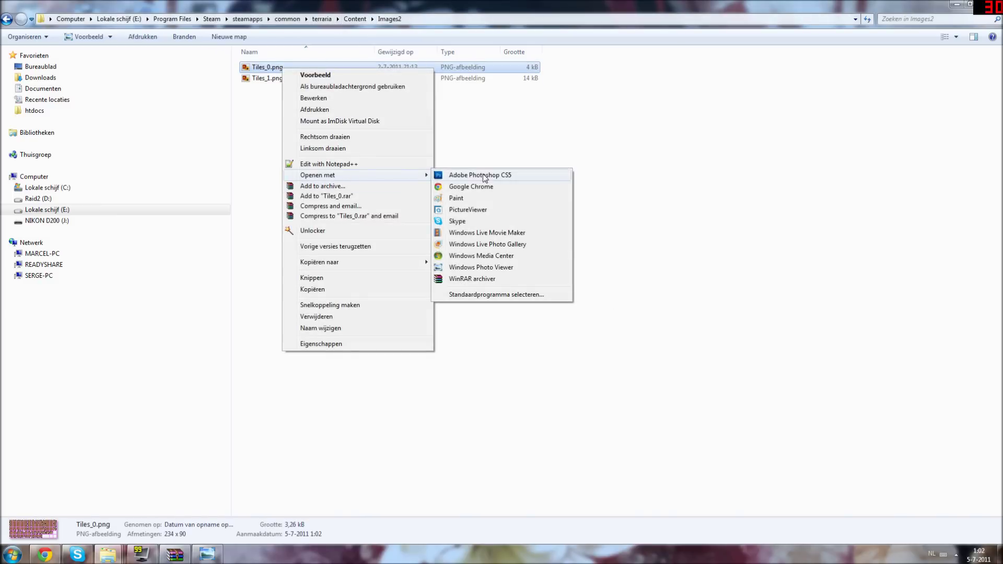
pyautogui.click(471, 198)
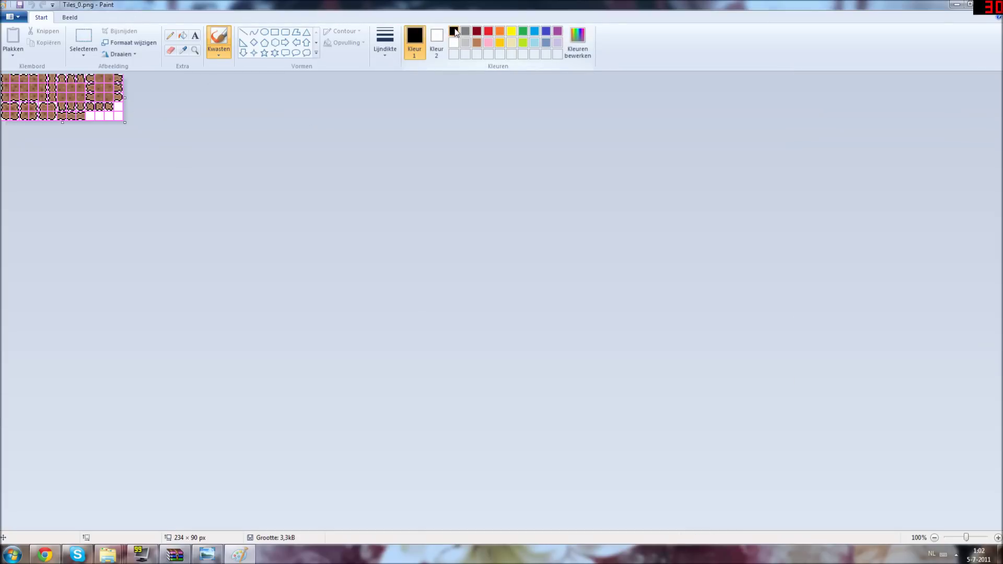
# Step: Scribble over the dirt tiles in Tiles_0.png with a red pencil, save the image and close Paint
pyautogui.click(182, 50)
pyautogui.click(171, 36)
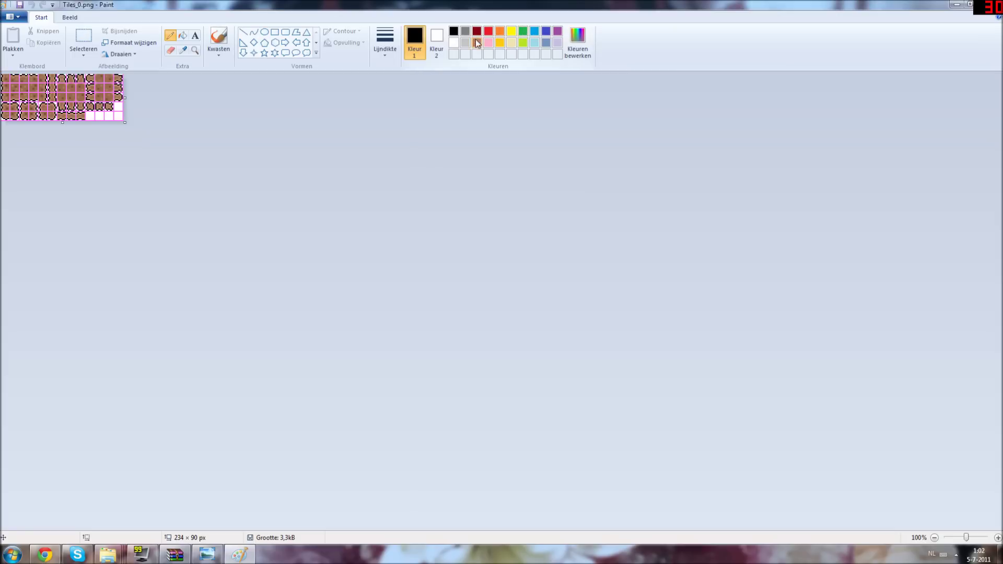
pyautogui.click(488, 32)
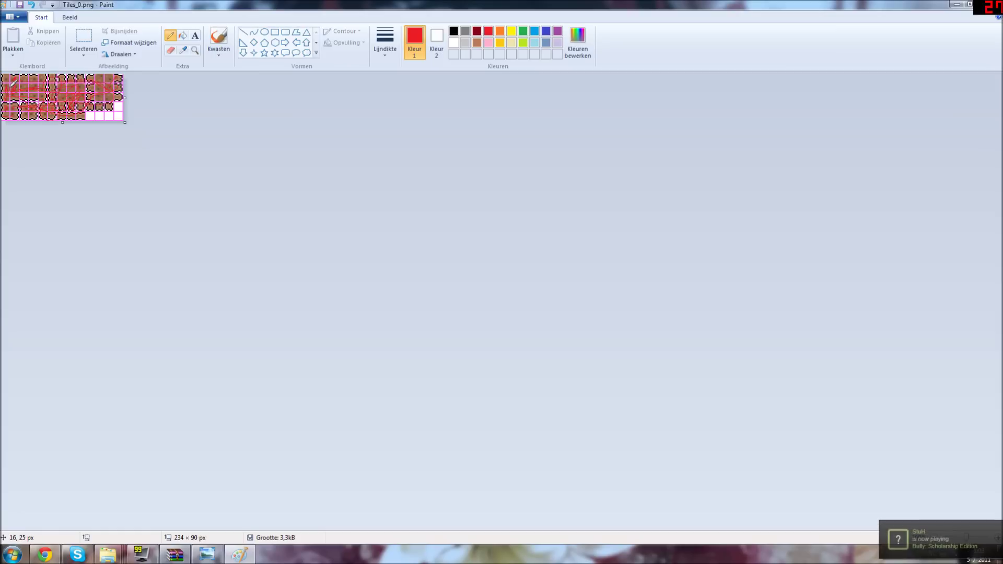
pyautogui.hotkey('ctrl', 's')
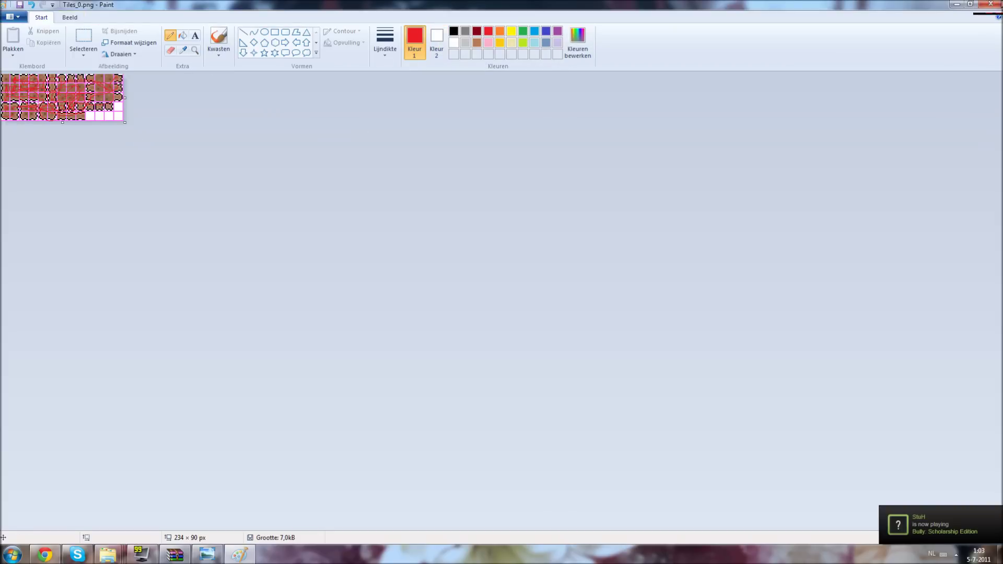
pyautogui.click(970, 4)
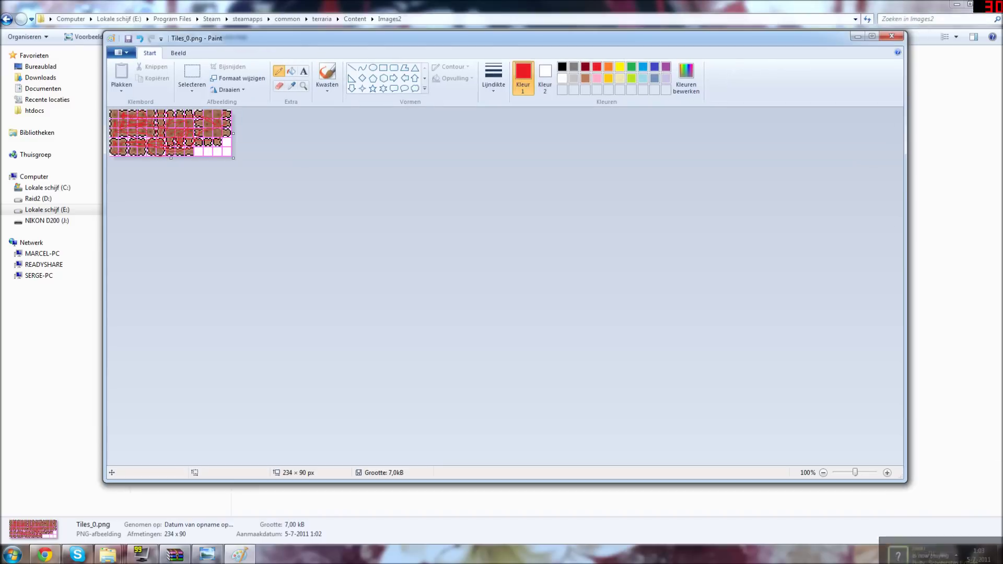
pyautogui.click(893, 15)
# Step: Open Tiles_1.png from the Images2 folder in Paint
pyautogui.rightClick(273, 79)
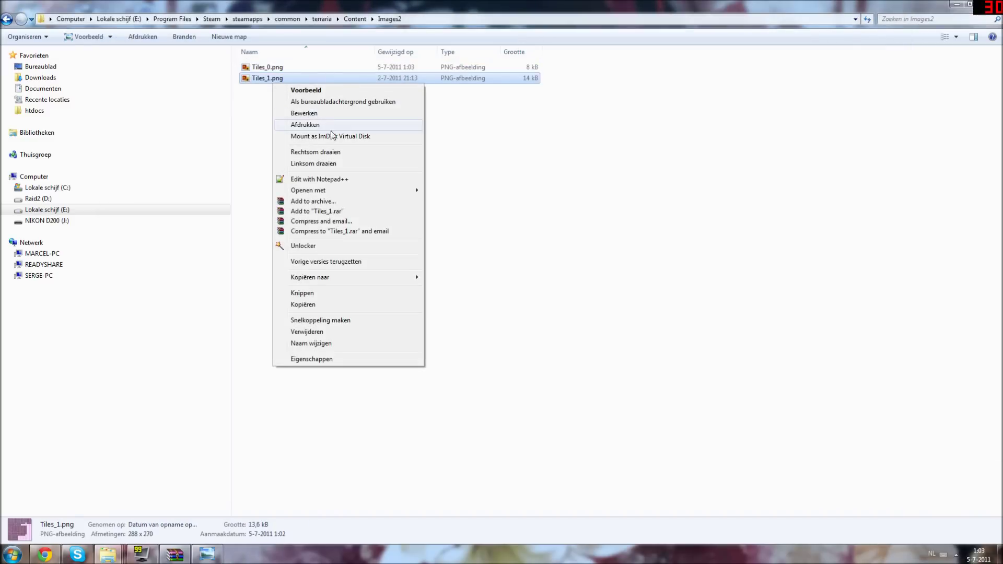
pyautogui.moveTo(323, 193)
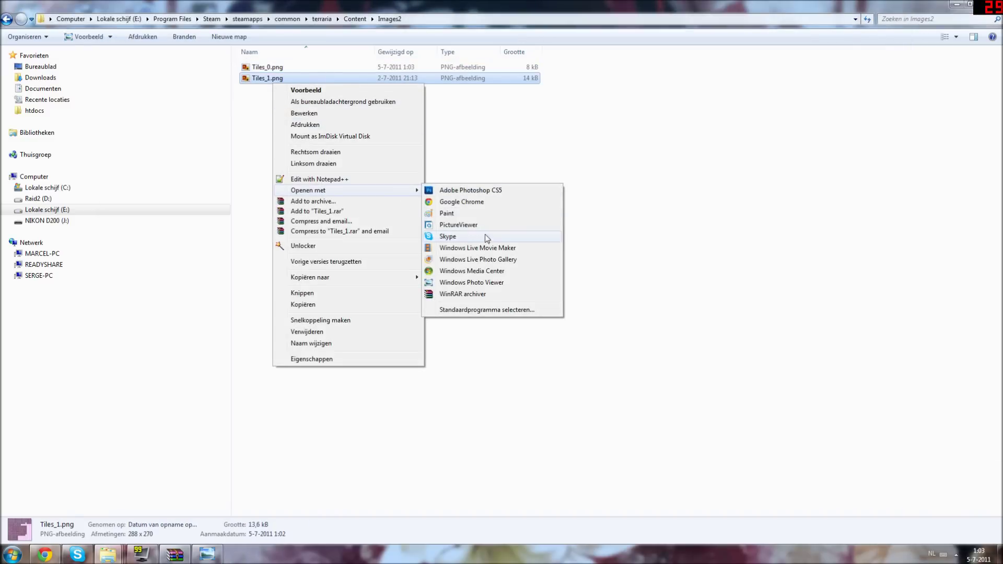
pyautogui.click(453, 214)
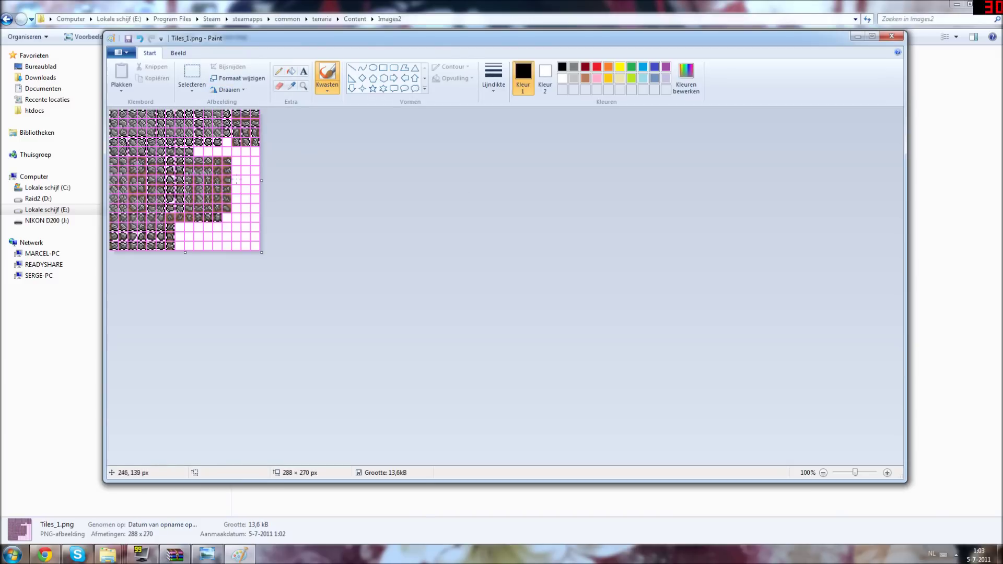
# Step: Invert the colours of the entire Tiles_1.png image, save it and close Paint
pyautogui.hotkey('ctrl', 'a')
pyautogui.rightClick(245, 207)
pyautogui.click(277, 320)
pyautogui.click(446, 228)
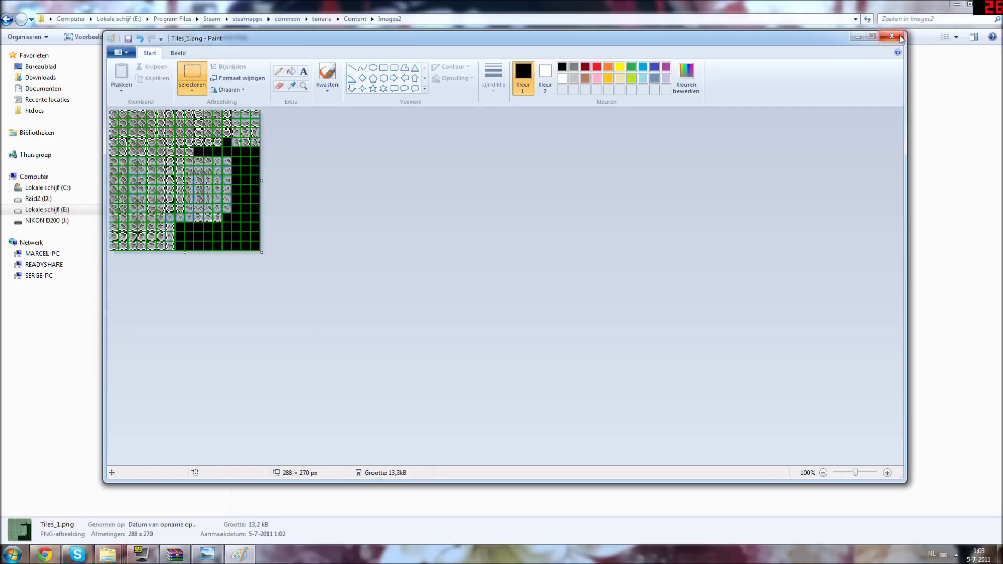
pyautogui.click(890, 36)
# Step: Go back up to the terraria folder and launch TerrariaTexturePack.exe
pyautogui.click(343, 173)
pyautogui.press('BackSpace')
pyautogui.press('BackSpace')
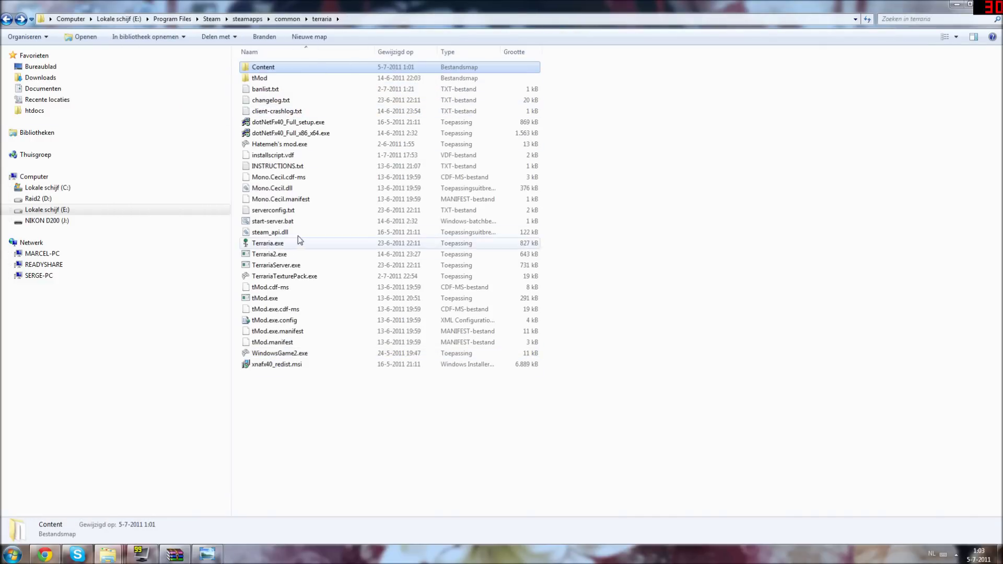
pyautogui.click(279, 279)
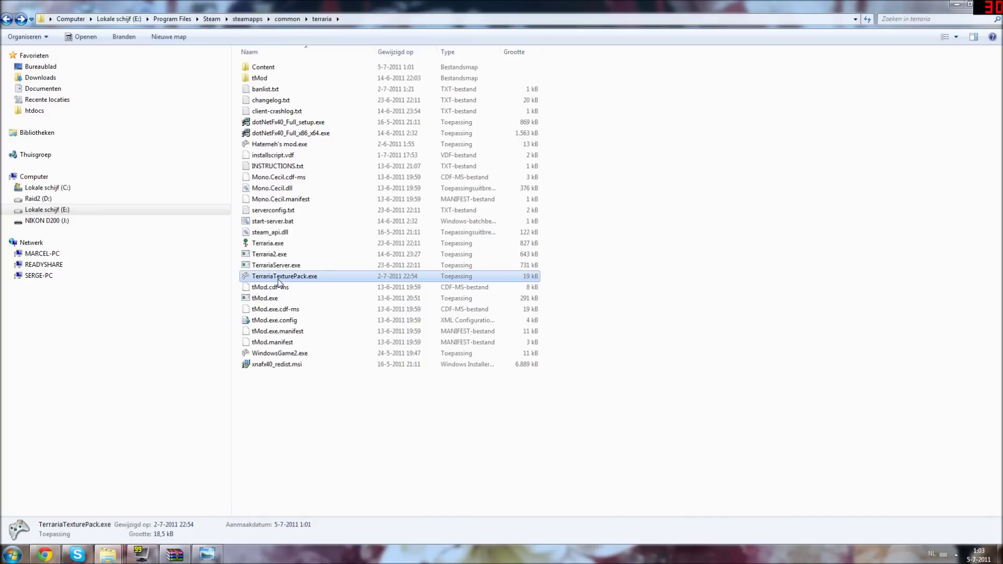
pyautogui.doubleClick(278, 282)
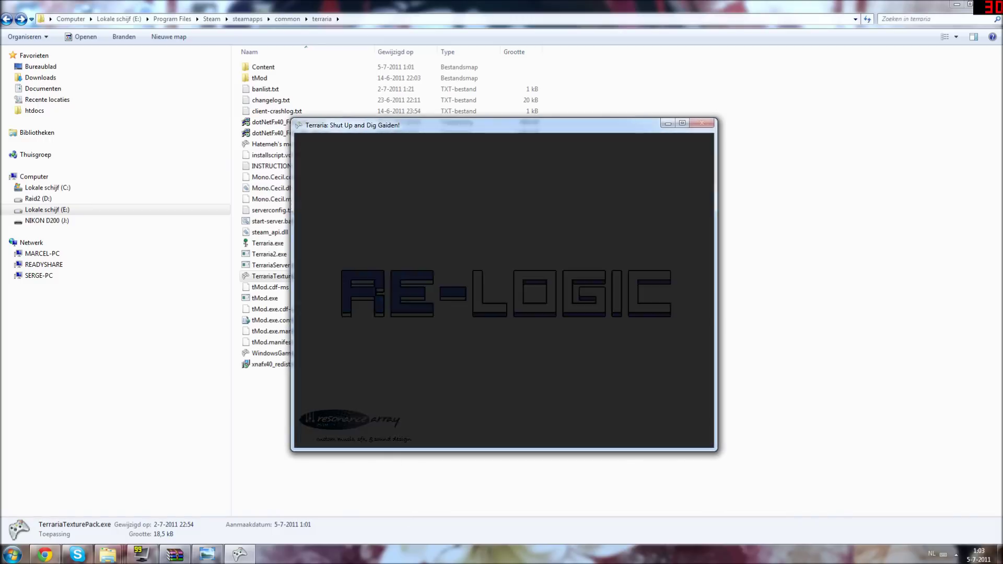
# Step: Start a game in Terraria with the first listed character and load a world
pyautogui.click(503, 281)
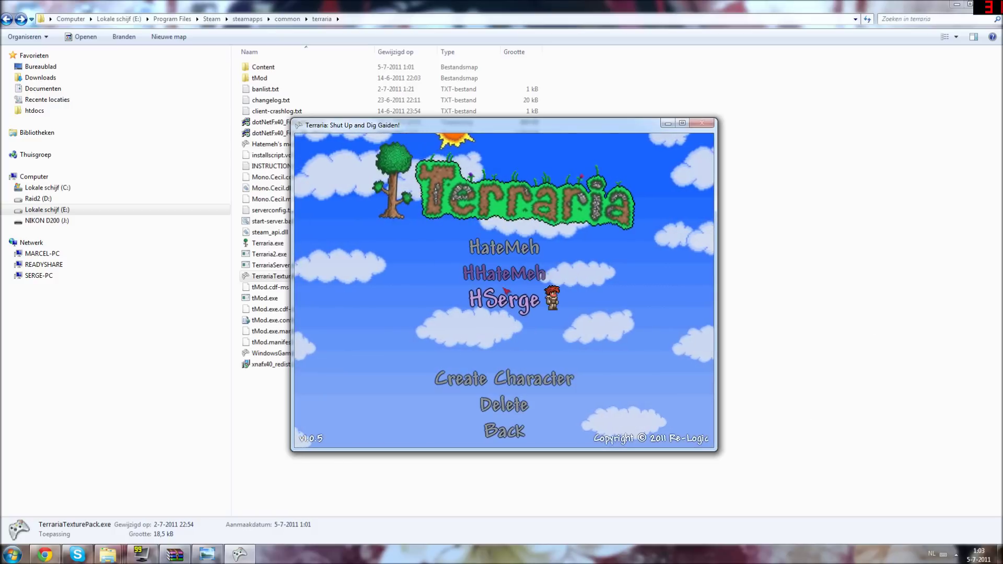
pyautogui.click(504, 241)
pyautogui.click(511, 253)
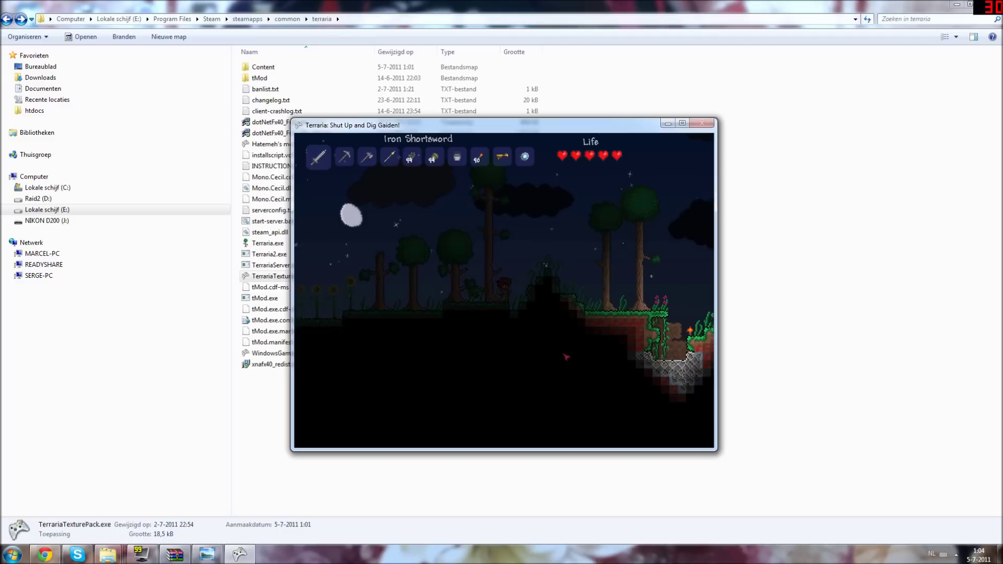
# Step: Move the character across the world's surface and buildings to examine the edited dirt and stone textures in the game
pyautogui.press('d')
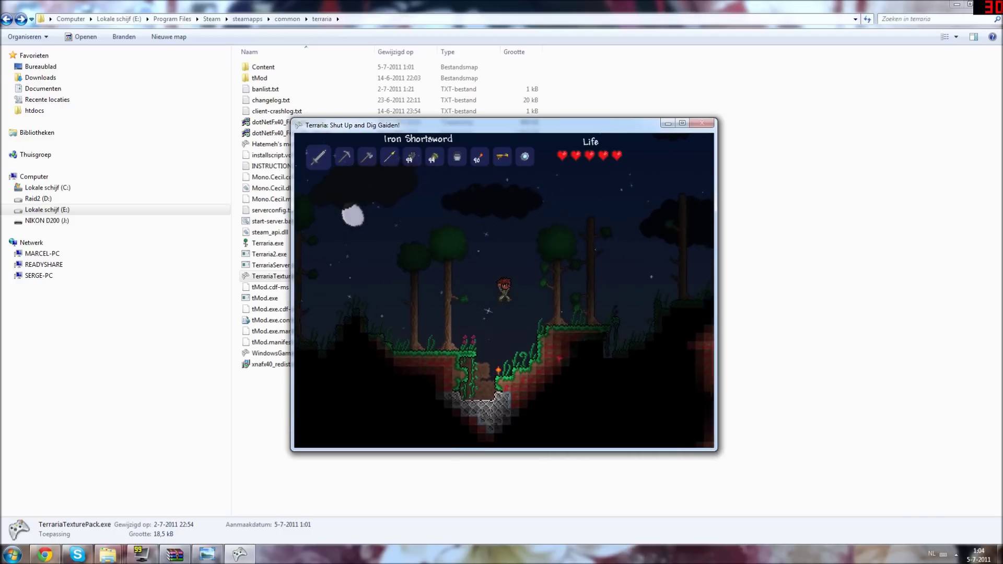
pyautogui.press('a')
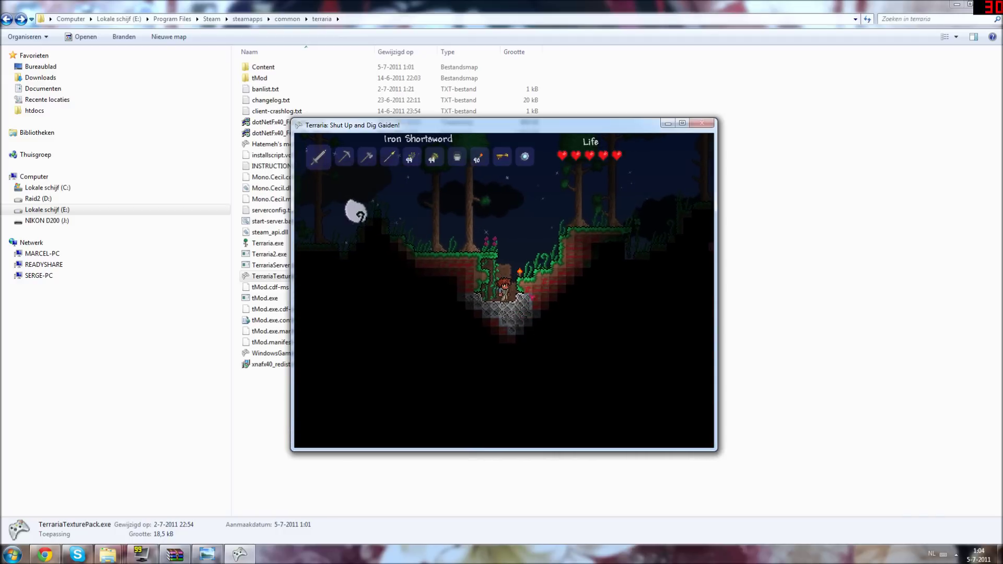
pyautogui.press('d')
pyautogui.press('space')
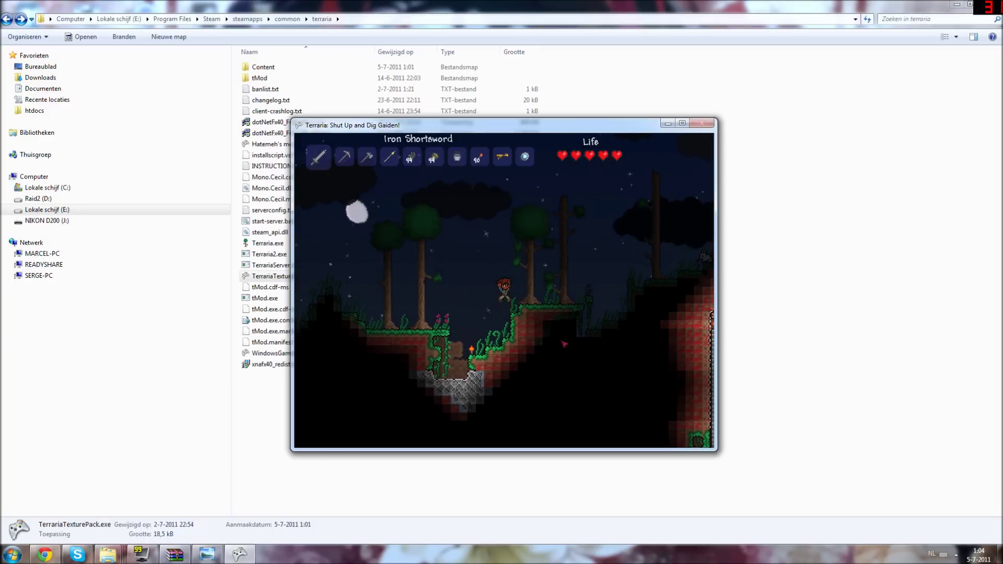
pyautogui.press('d')
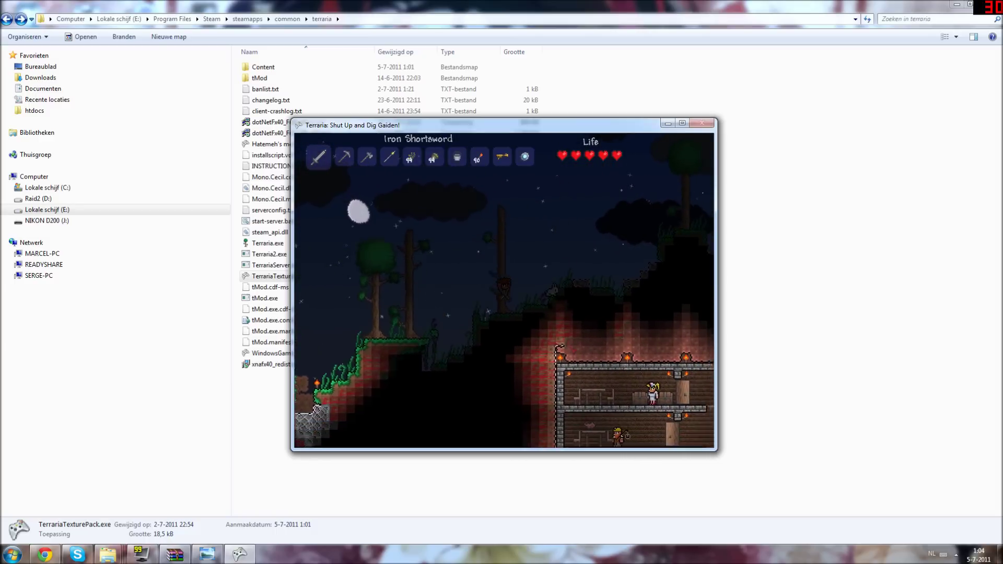
pyautogui.press('a')
pyautogui.press('space')
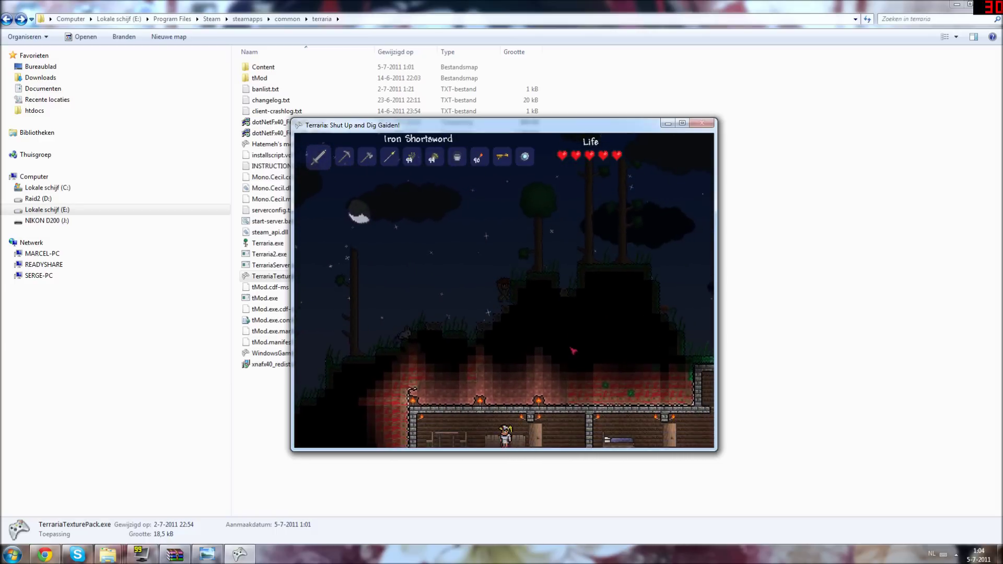
pyautogui.press('d')
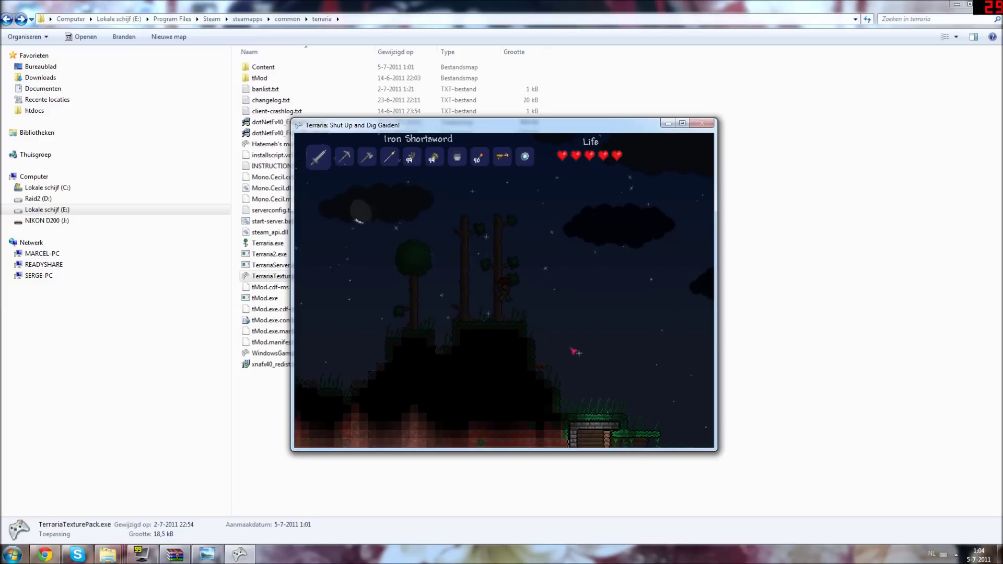
pyautogui.press('d')
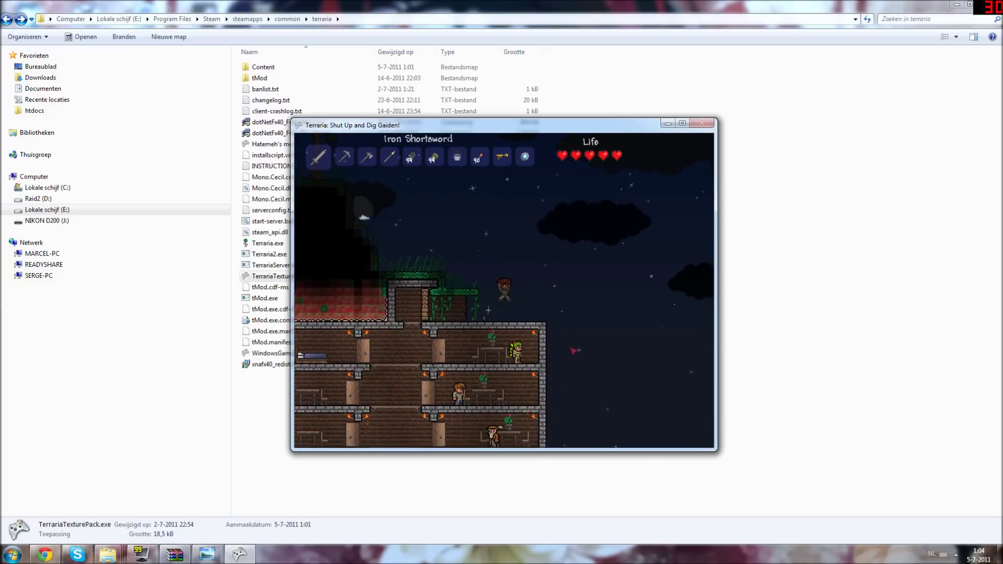
pyautogui.press('a')
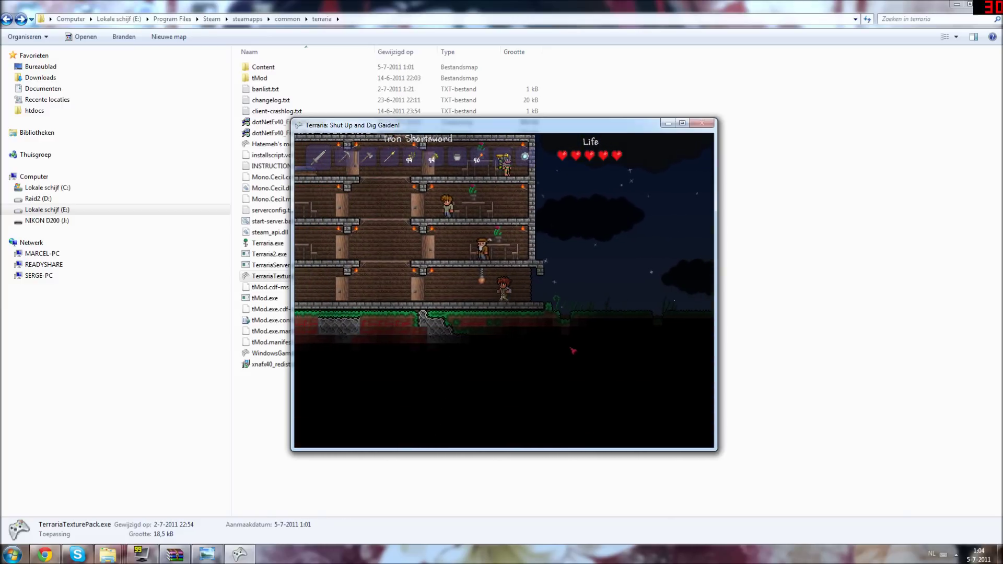